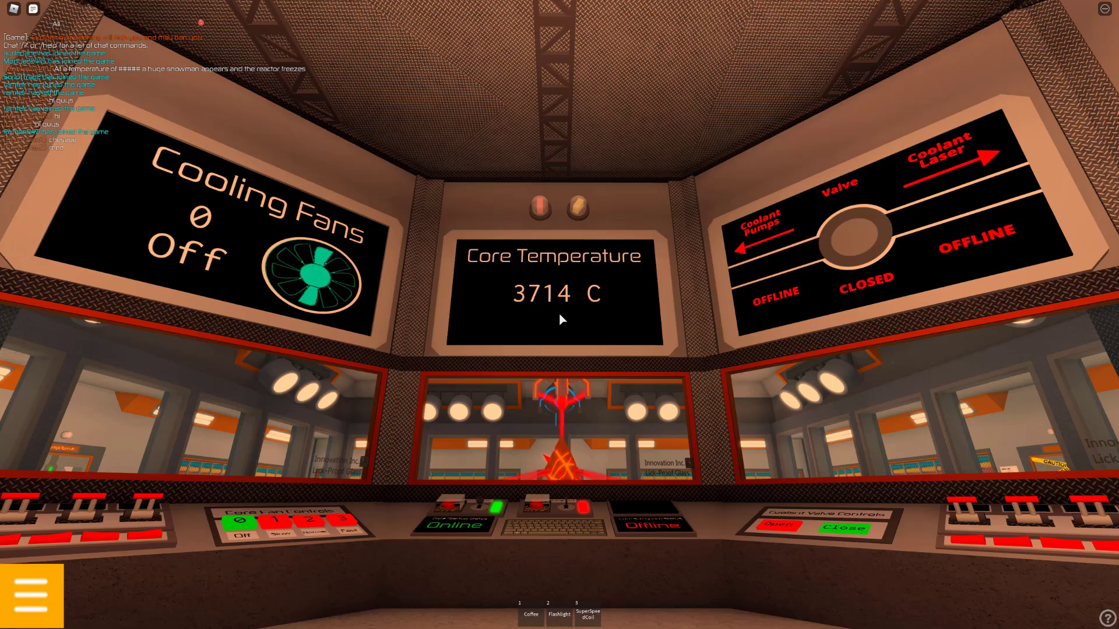
{"action": "scroll", "coordinate": [561, 320], "scroll_direction": "up", "scroll_amount": 5}
Walk over the railing into the reactor chamber beside the core and look back toward the control room
{"action": "key", "text": "w"}
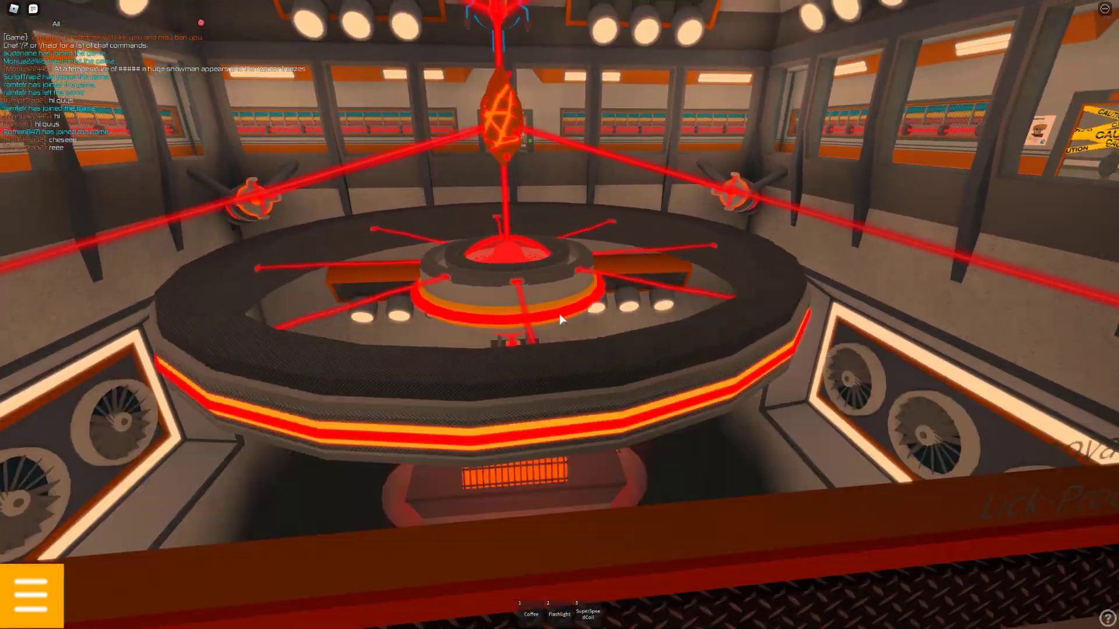
{"action": "key", "text": "w"}
{"action": "key", "text": "w"}
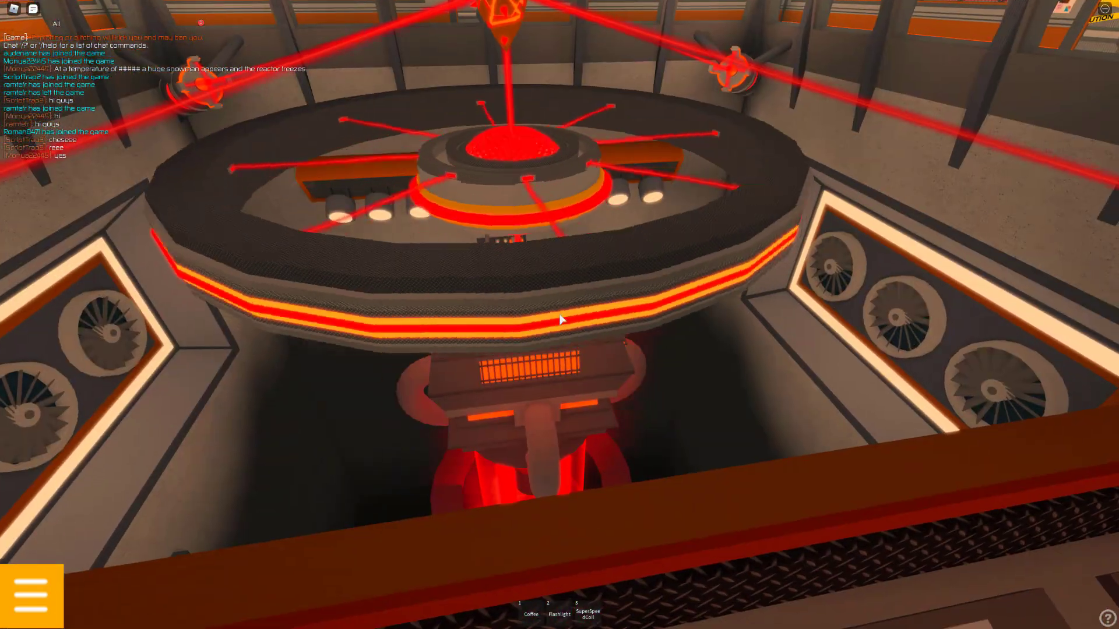
{"action": "key", "text": "d"}
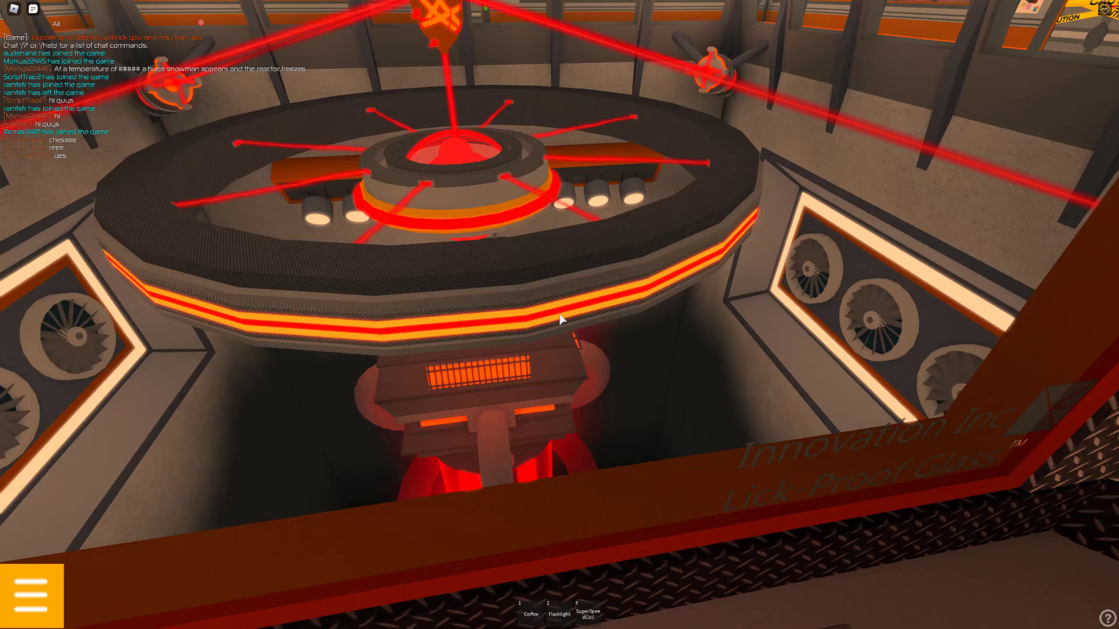
{"action": "scroll", "coordinate": [560, 320], "scroll_direction": "down", "scroll_amount": 3}
{"action": "left_click_drag", "start_coordinate": [561, 320], "coordinate": [560, 320]}
Walk back to the control room panels and watch the Core Temperature display rise past 4400 C
{"action": "key", "text": "w"}
{"action": "key", "text": "w"}
{"action": "key", "text": "w"}
{"action": "key", "text": "w"}
{"action": "key", "text": "s"}
{"action": "key", "text": "s"}
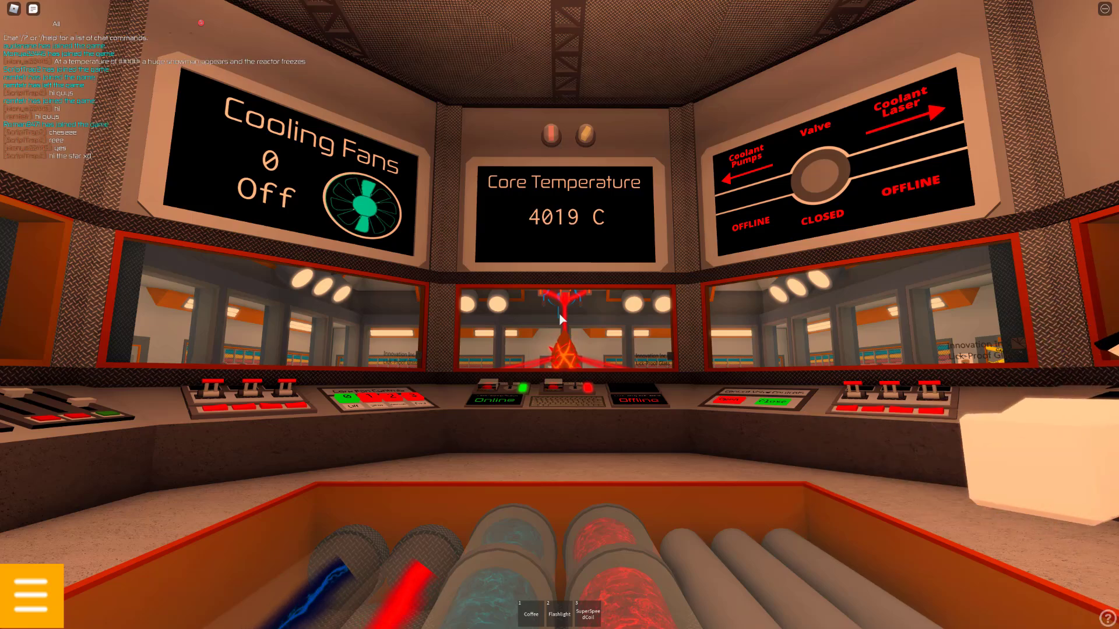
{"action": "key", "text": "w"}
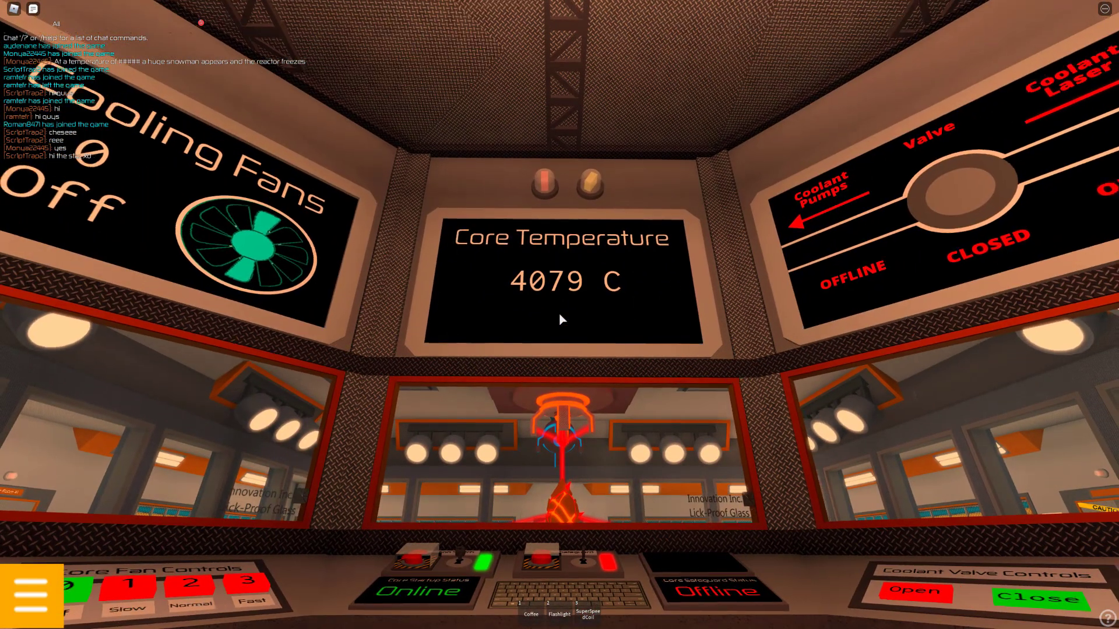
{"action": "key", "text": "s"}
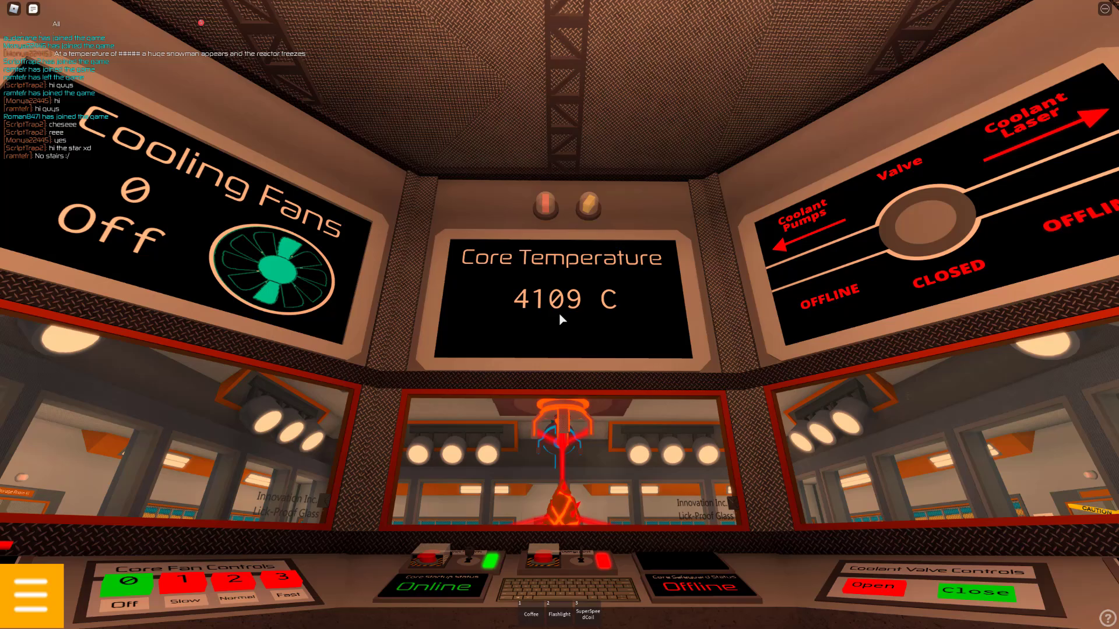
{"action": "key", "text": "a"}
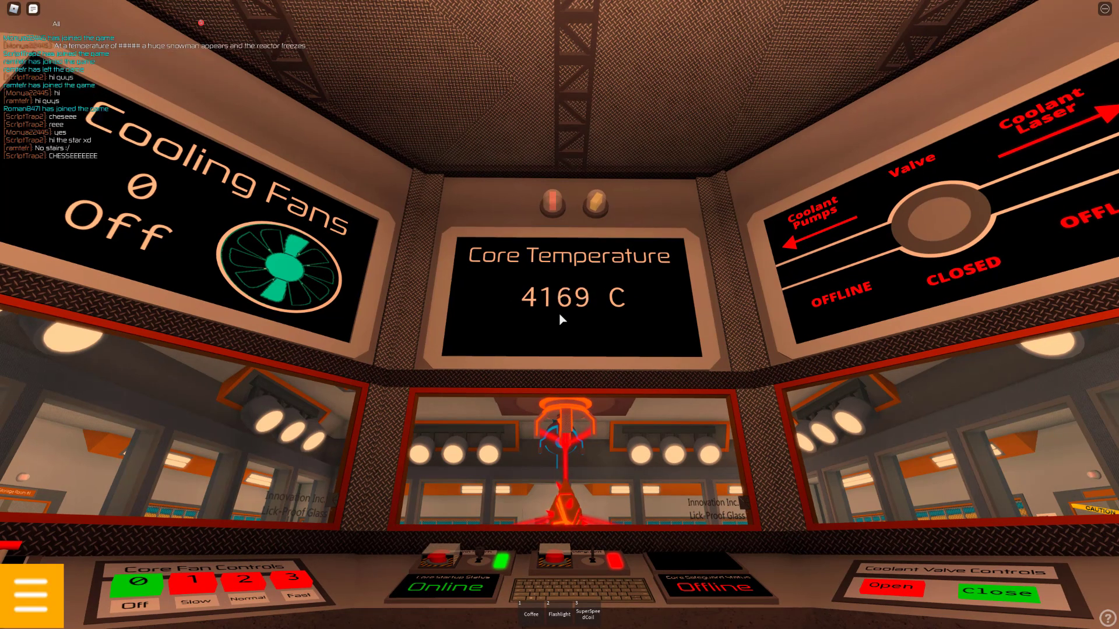
{"action": "key", "text": "Right"}
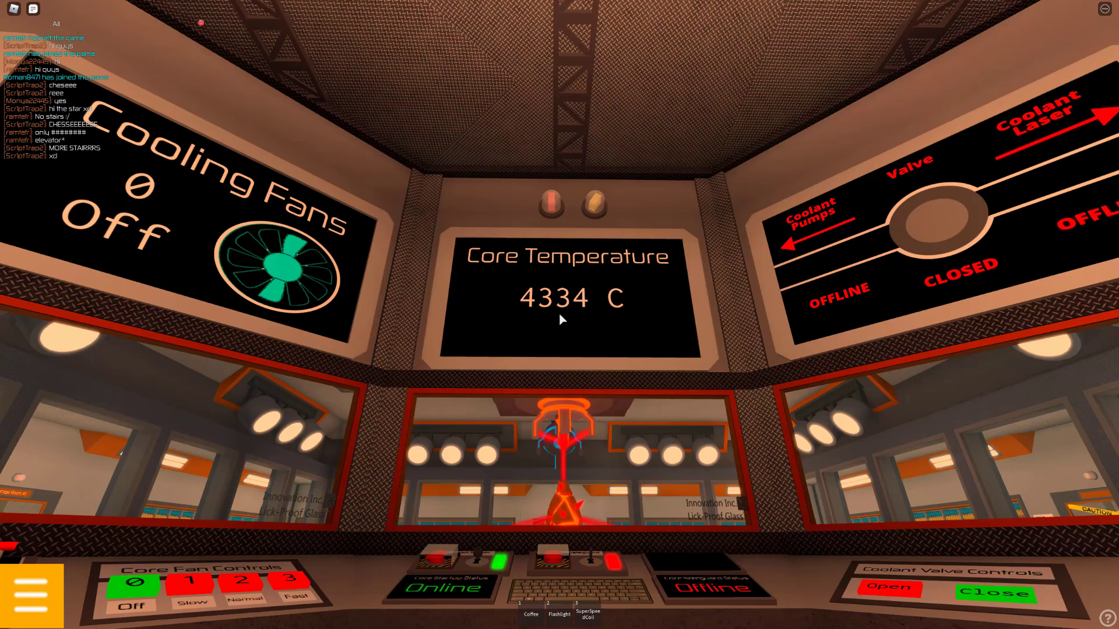
{"action": "left_click_drag", "start_coordinate": [562, 320], "coordinate": [561, 320]}
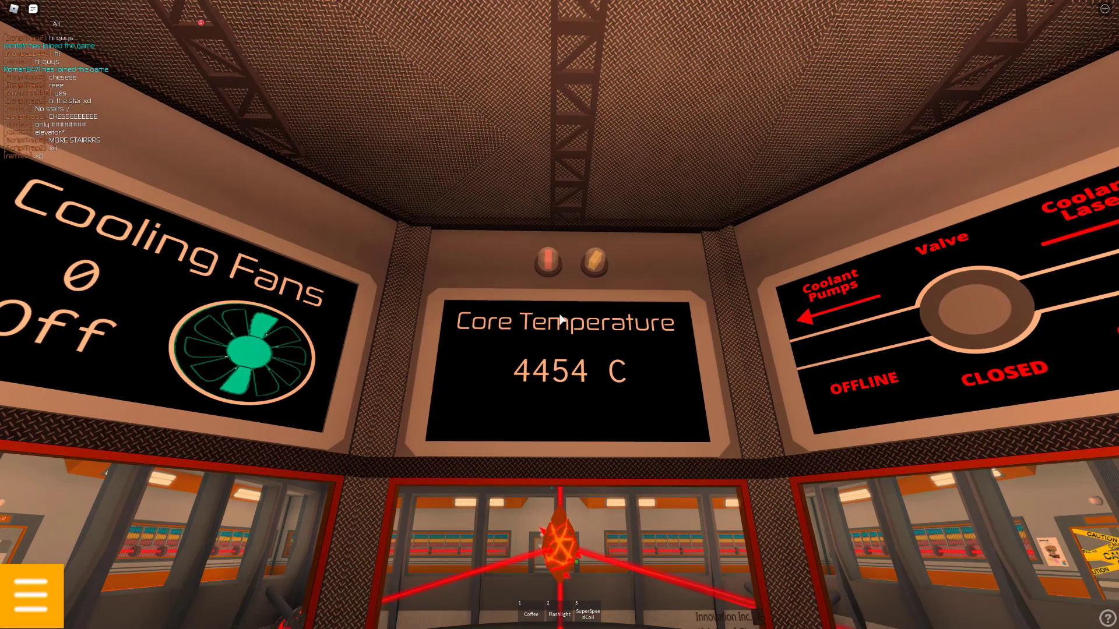
{"action": "scroll", "coordinate": [561, 320], "scroll_direction": "up", "scroll_amount": 3}
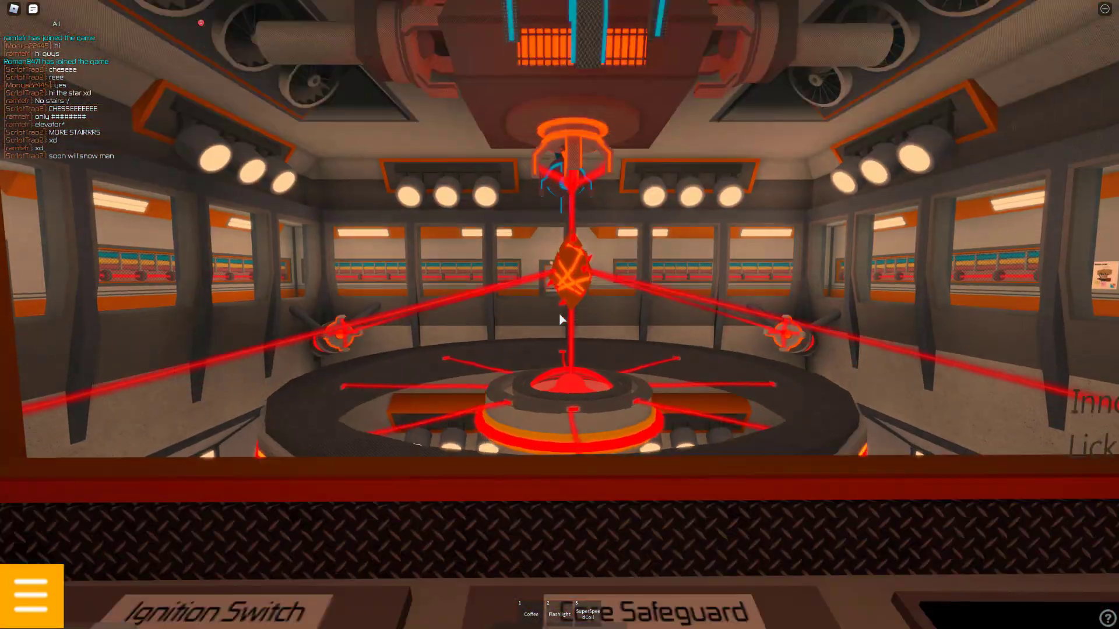
{"action": "scroll", "coordinate": [562, 320], "scroll_direction": "down", "scroll_amount": 5}
Equip the green SuperSpeed Coil and move past the console to the control room's right side
{"action": "right_click", "coordinate": [561, 320]}
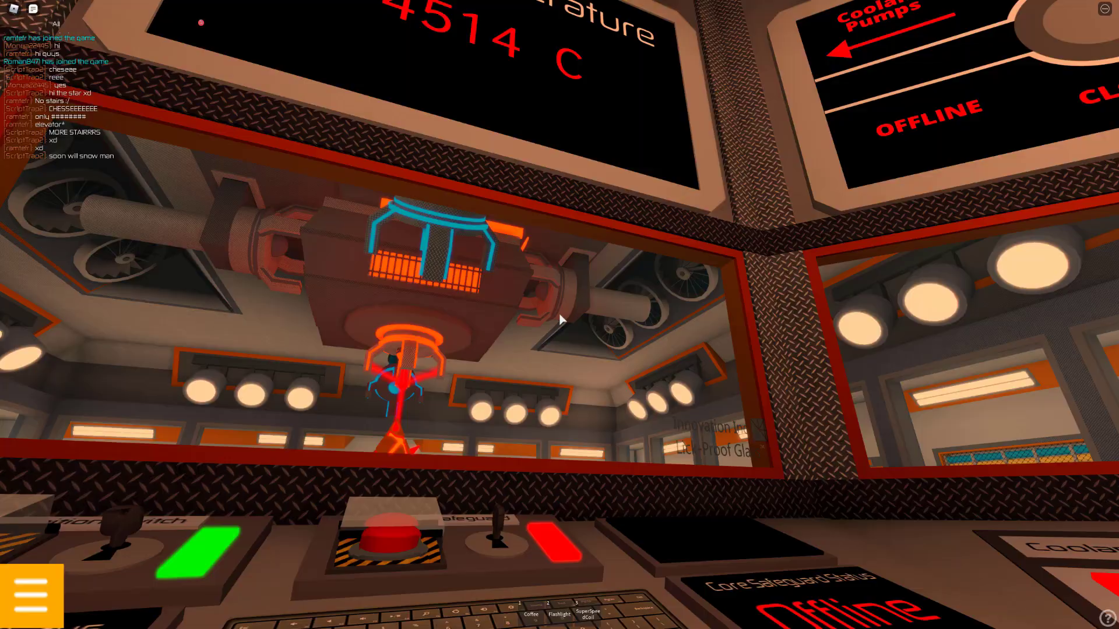
{"action": "scroll", "coordinate": [561, 320], "scroll_direction": "down", "scroll_amount": 4}
{"action": "key", "text": "3"}
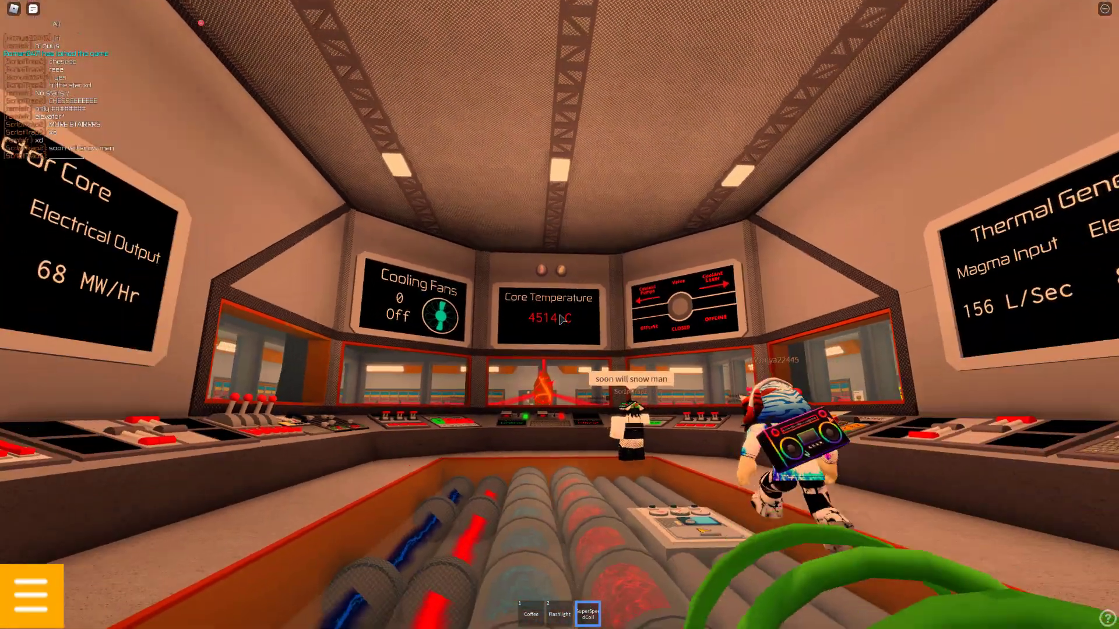
{"action": "scroll", "coordinate": [561, 320], "scroll_direction": "up", "scroll_amount": 5}
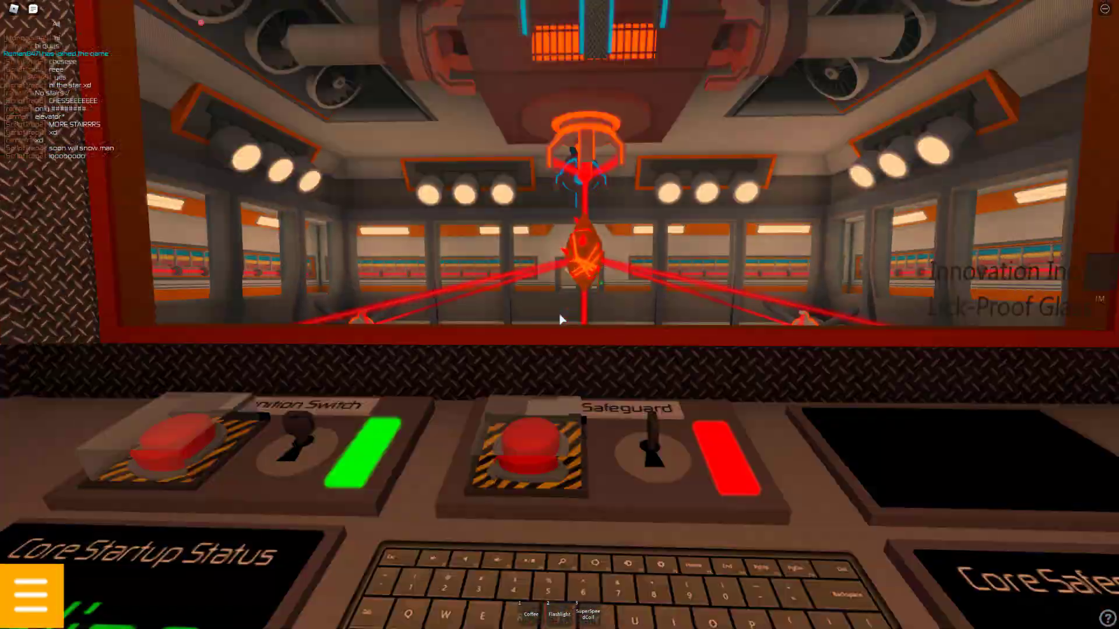
{"action": "key", "text": "w"}
{"action": "key", "text": "w"}
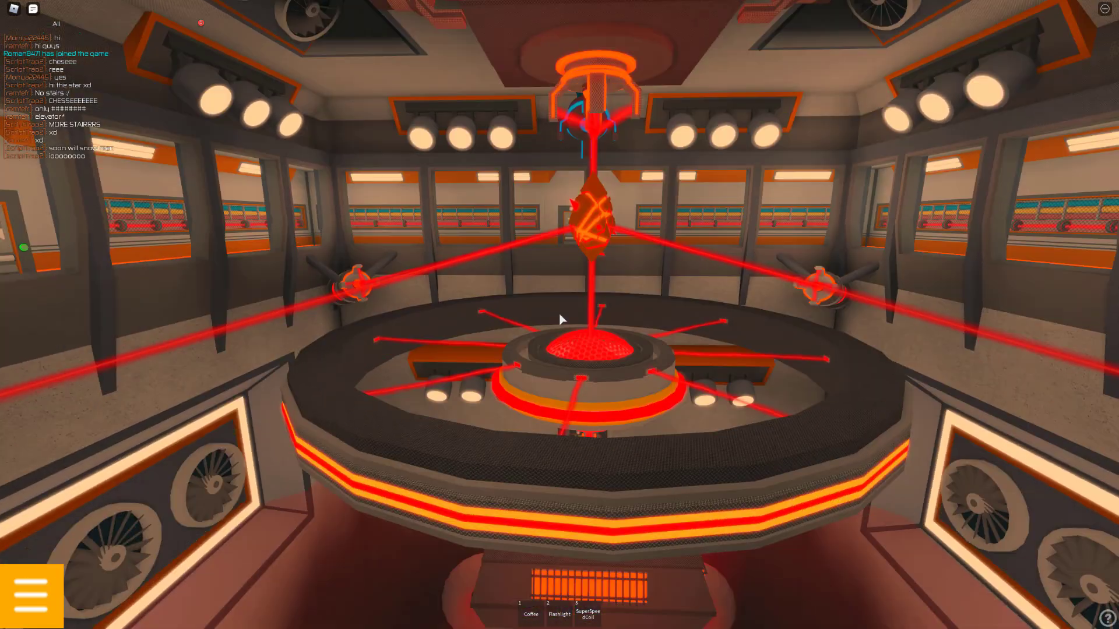
{"action": "right_click", "coordinate": [562, 320]}
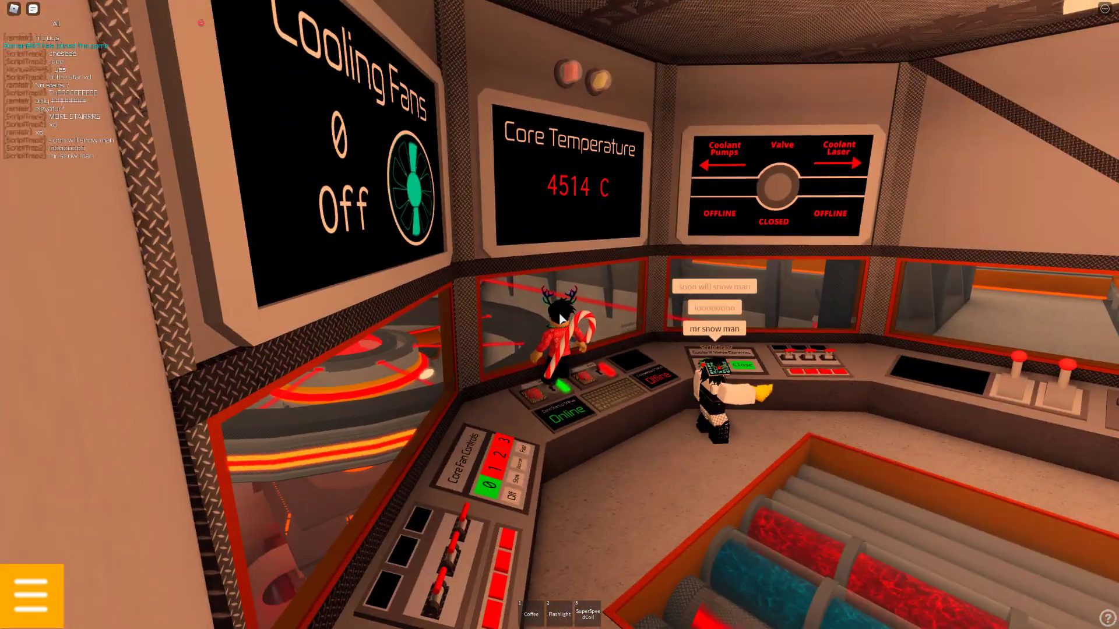
{"action": "key", "text": "d"}
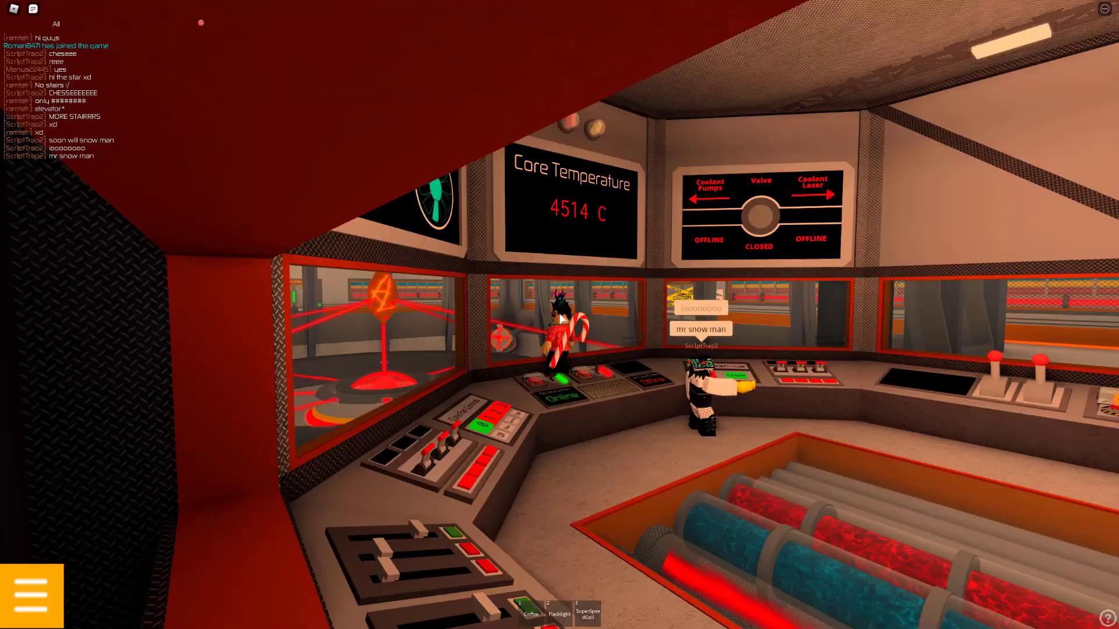
{"action": "scroll", "coordinate": [561, 320], "scroll_direction": "up", "scroll_amount": 5}
Run with the speed coil down the pipe corridor and through the Sector D doorway to the next door
{"action": "key", "text": "3"}
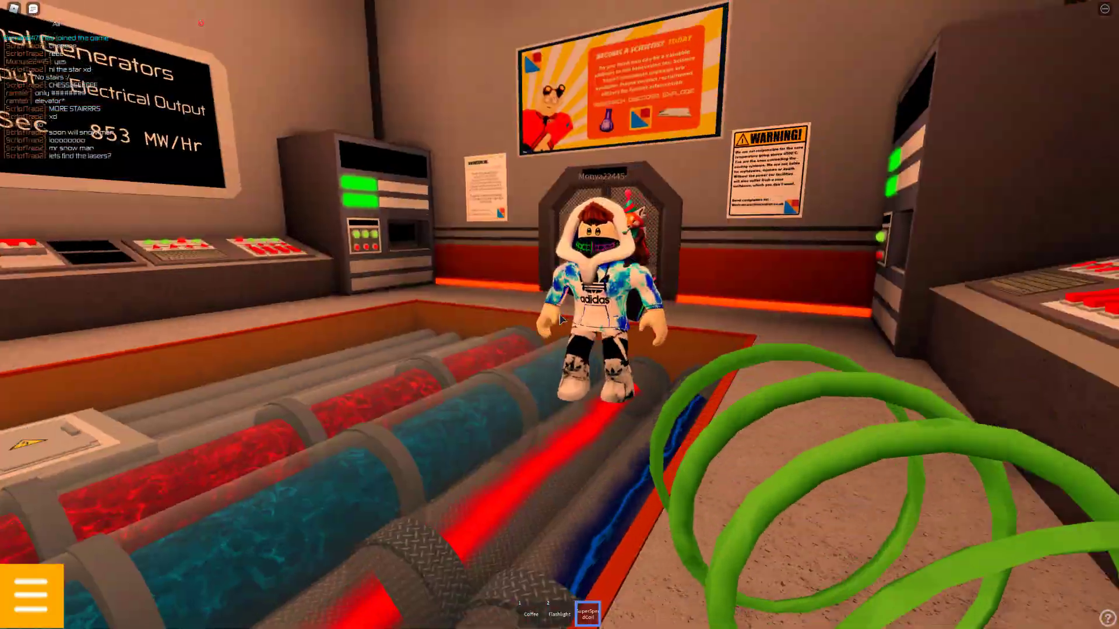
{"action": "key", "text": "w"}
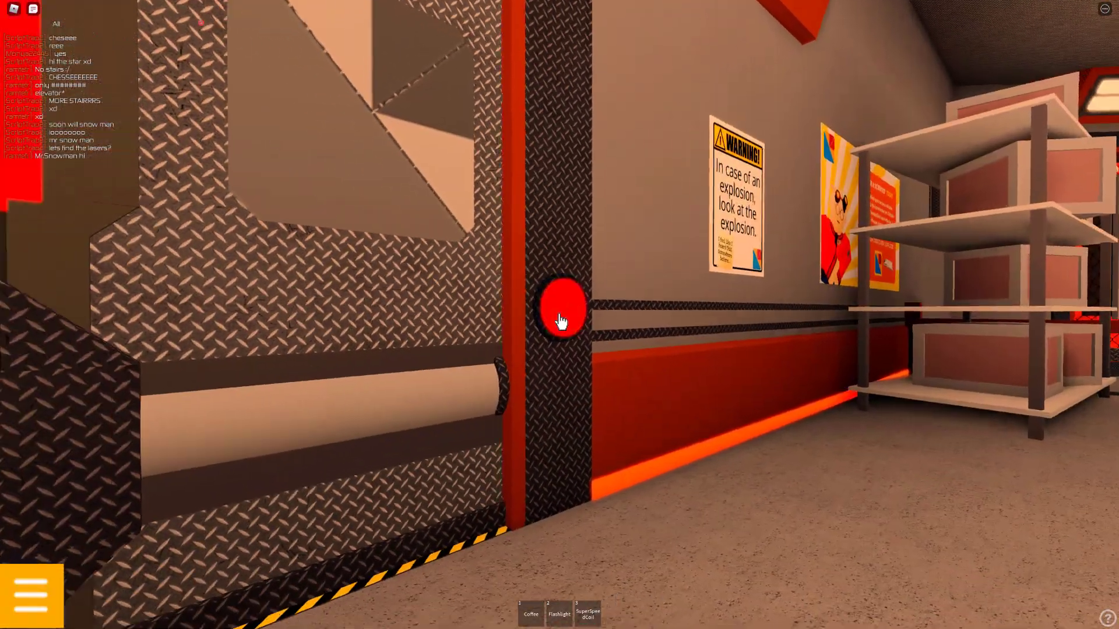
{"action": "left_click", "coordinate": [560, 308]}
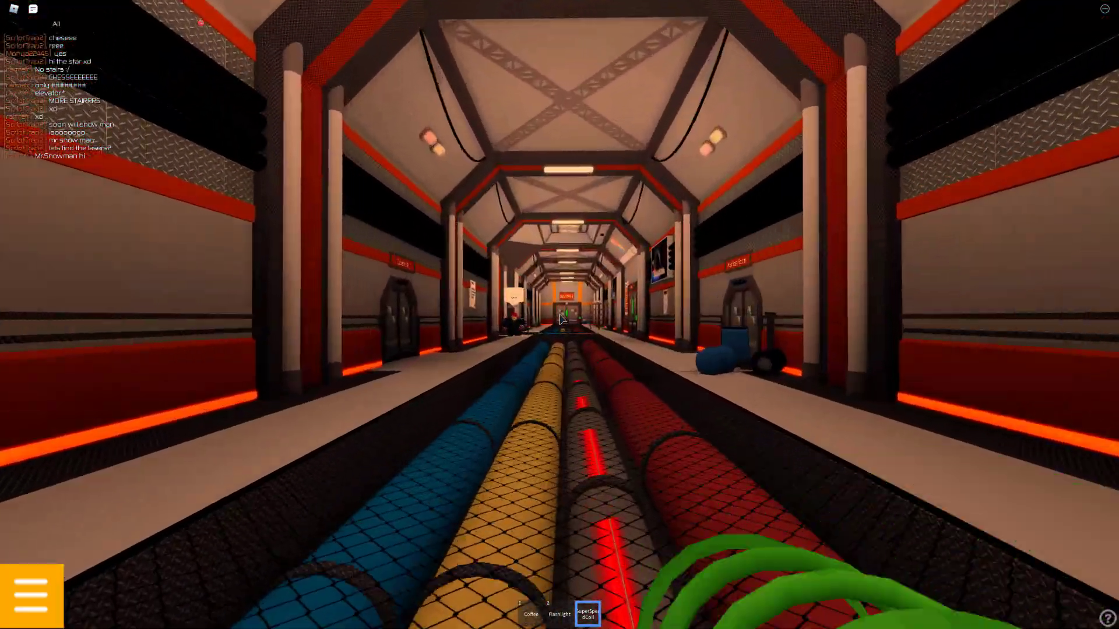
{"action": "key", "text": "w"}
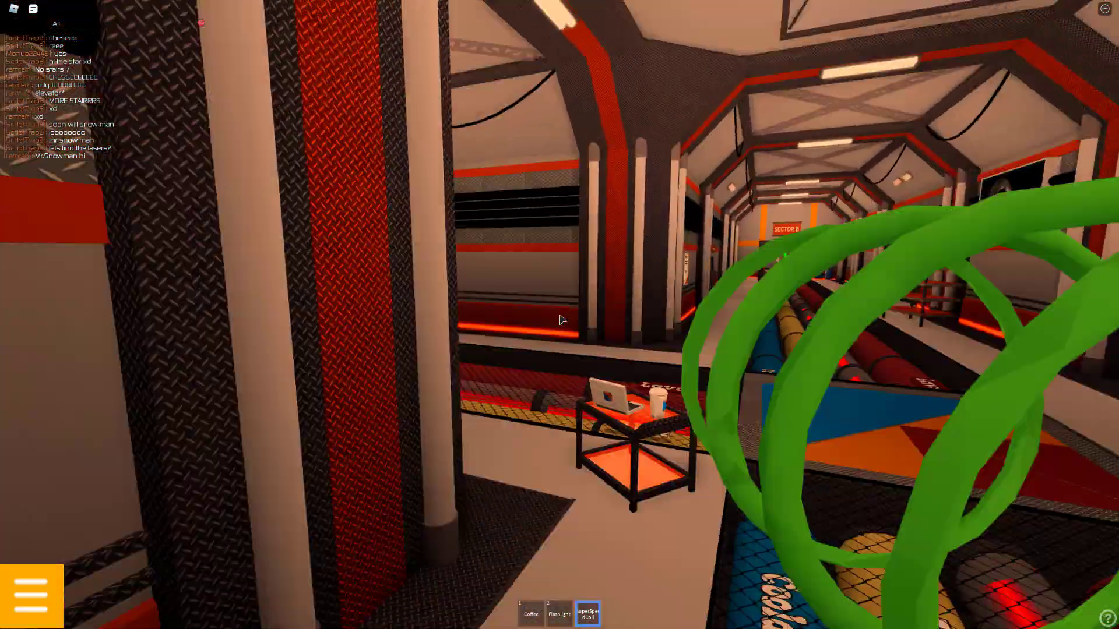
{"action": "key", "text": "w"}
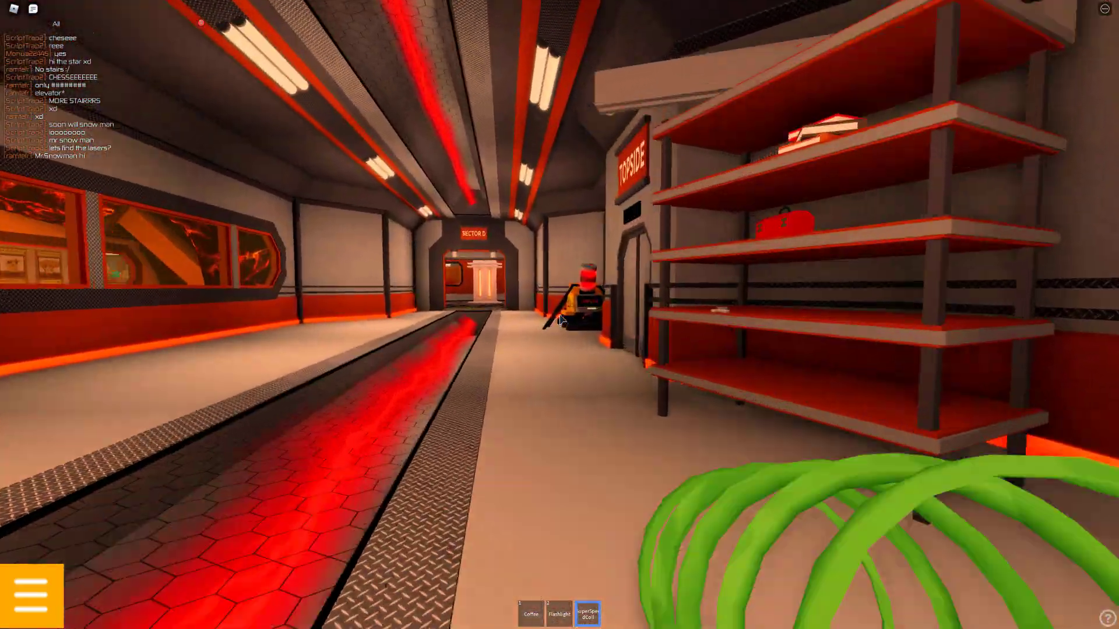
{"action": "key", "text": "w"}
{"action": "key", "text": "3"}
{"action": "key", "text": "w"}
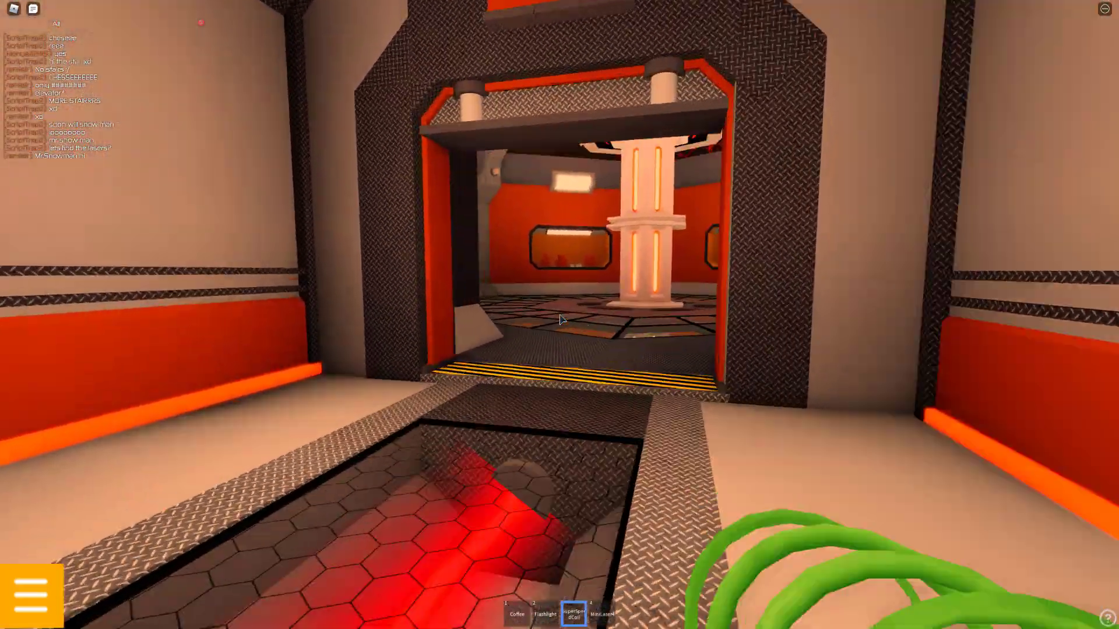
{"action": "key", "text": "w"}
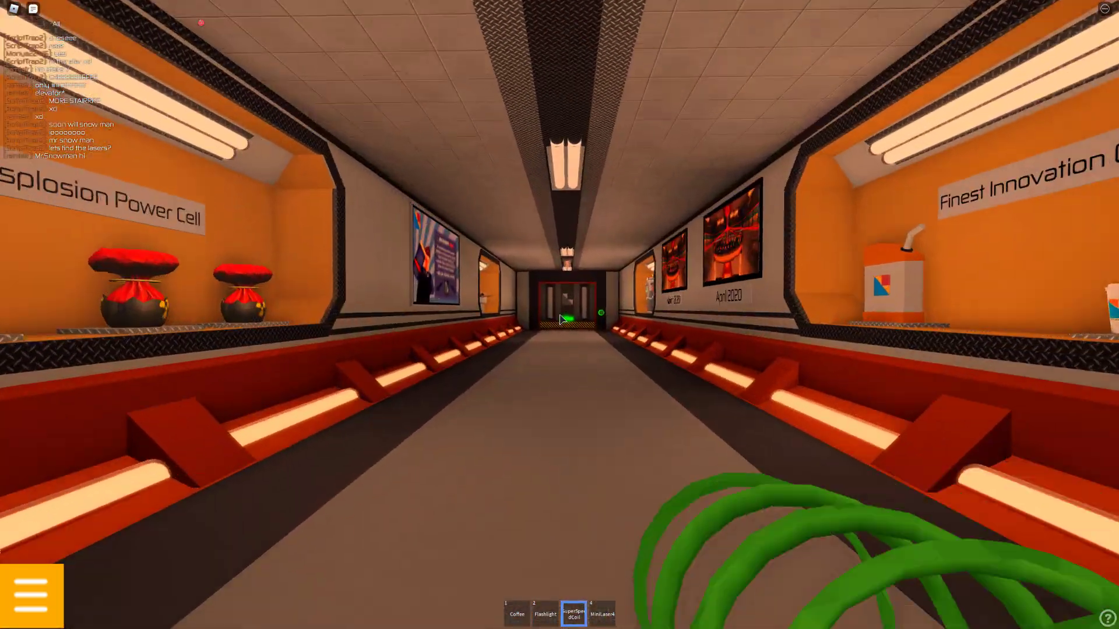
{"action": "left_click", "coordinate": [560, 310]}
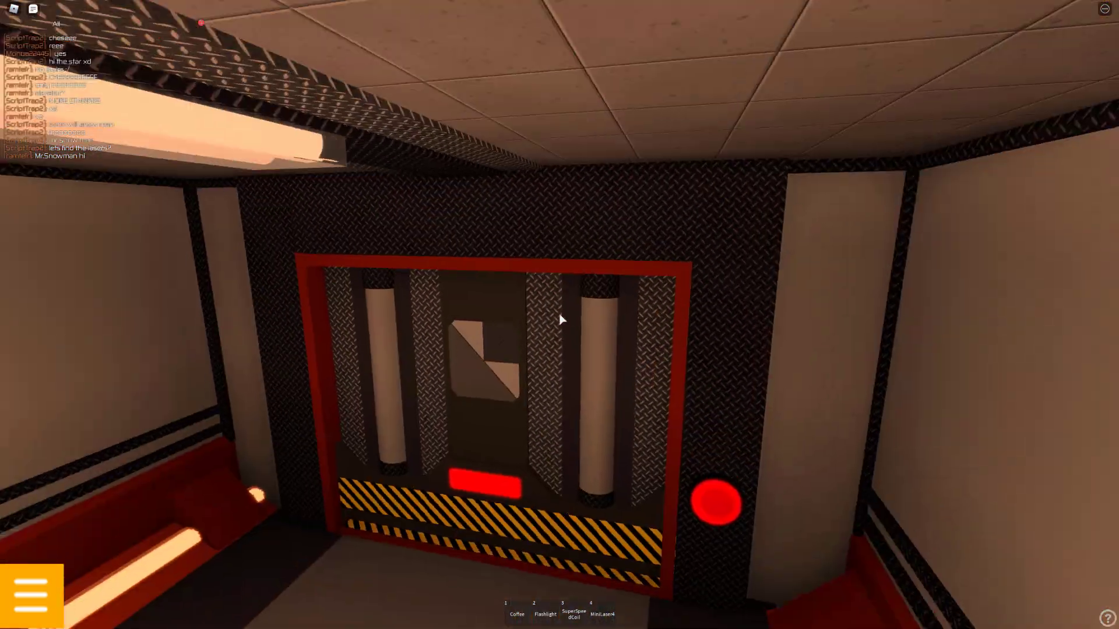
{"action": "key", "text": "w"}
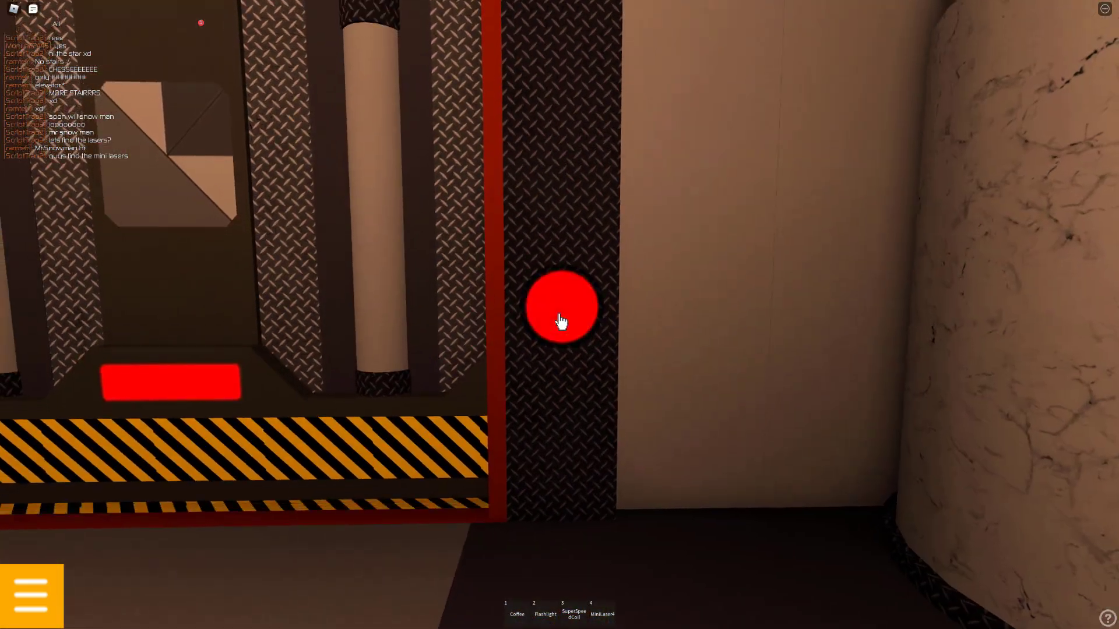
Return to the hub, go through the Emergency Bunker door and press its wall switch
{"action": "key", "text": "s"}
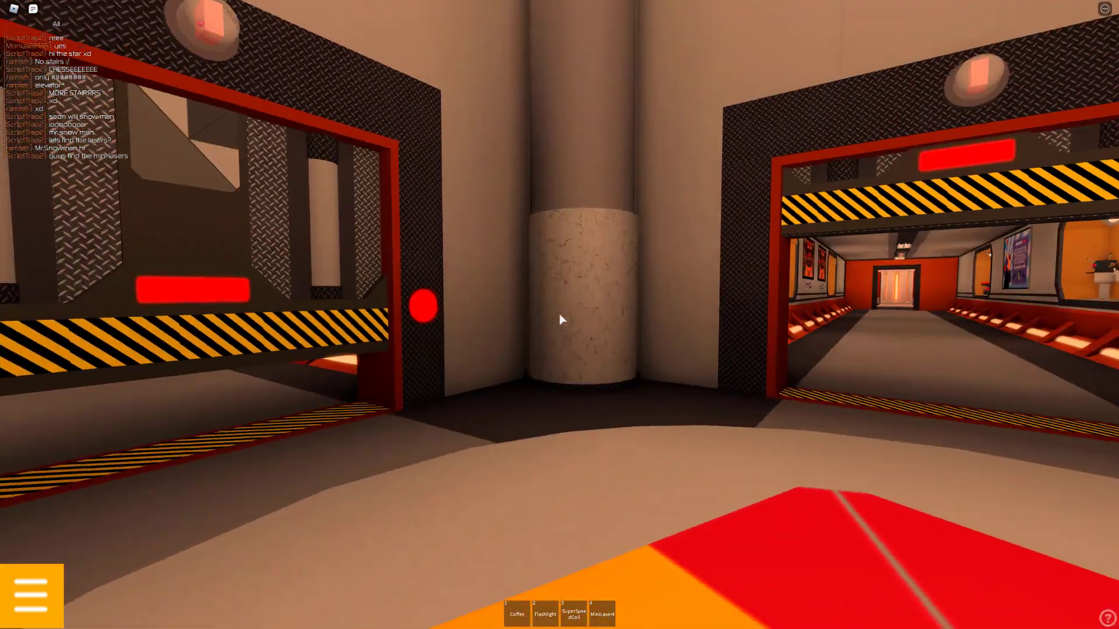
{"action": "key", "text": "w"}
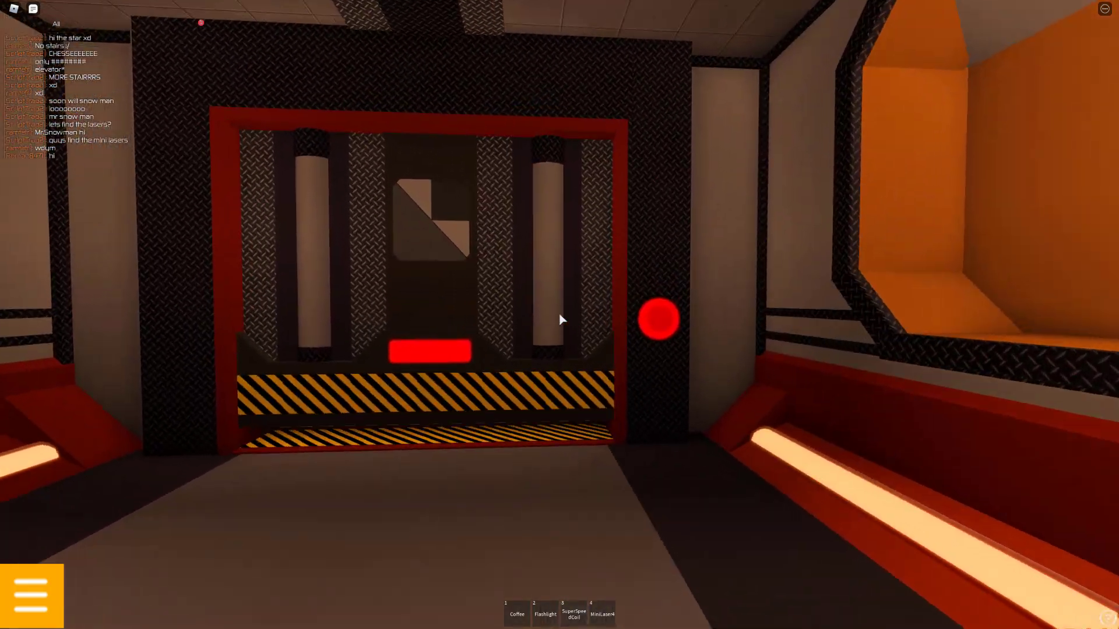
{"action": "scroll", "coordinate": [560, 320], "scroll_direction": "down", "scroll_amount": 3}
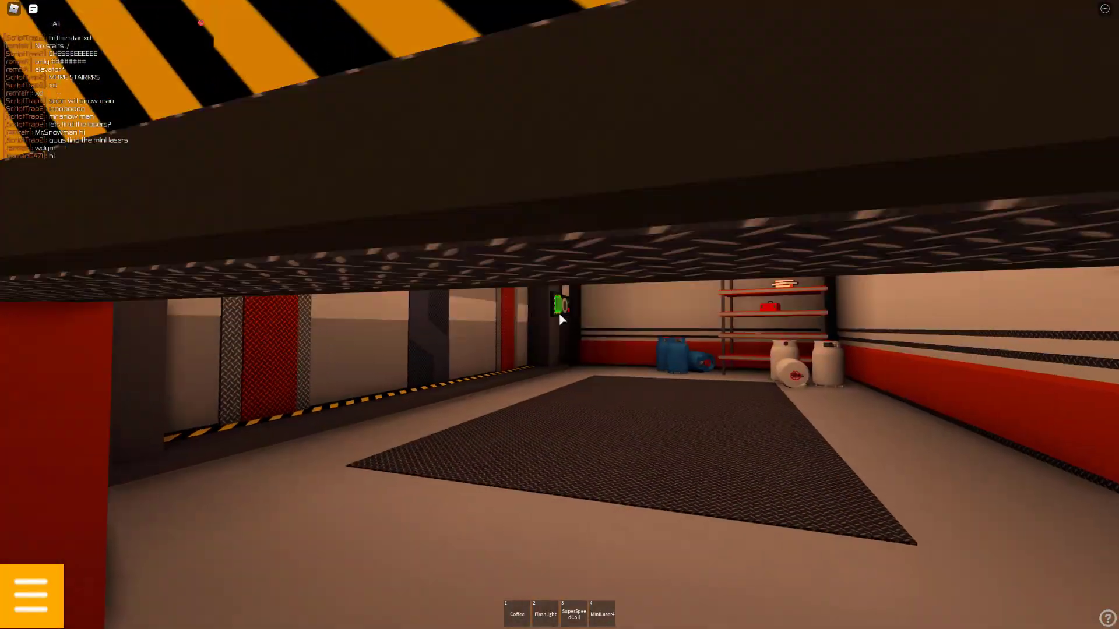
{"action": "key", "text": "3"}
{"action": "key", "text": "w"}
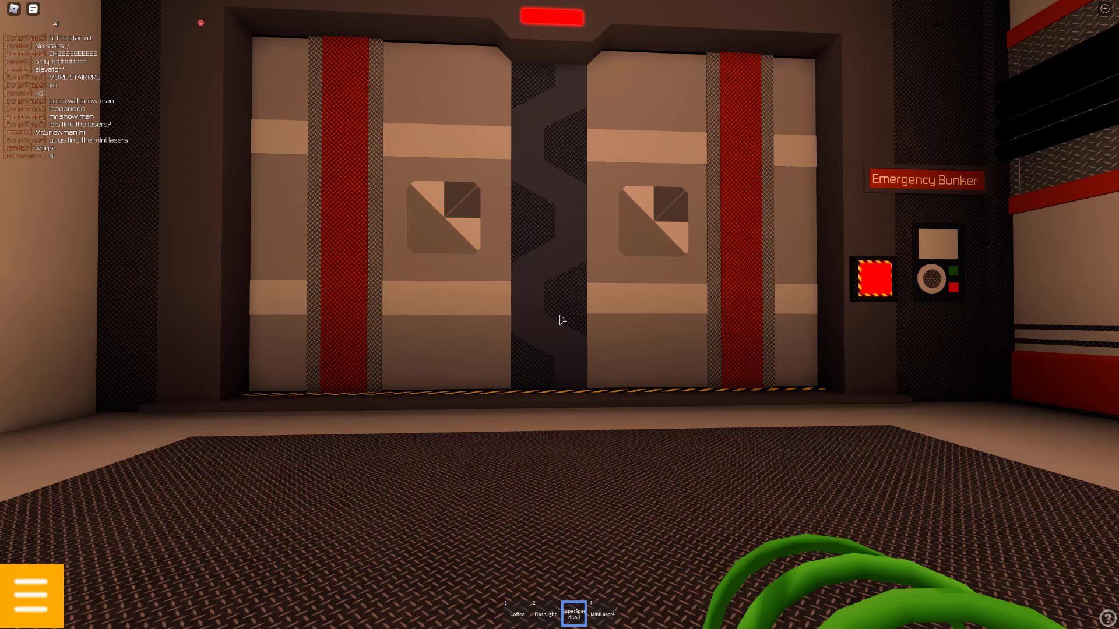
{"action": "key", "text": "w"}
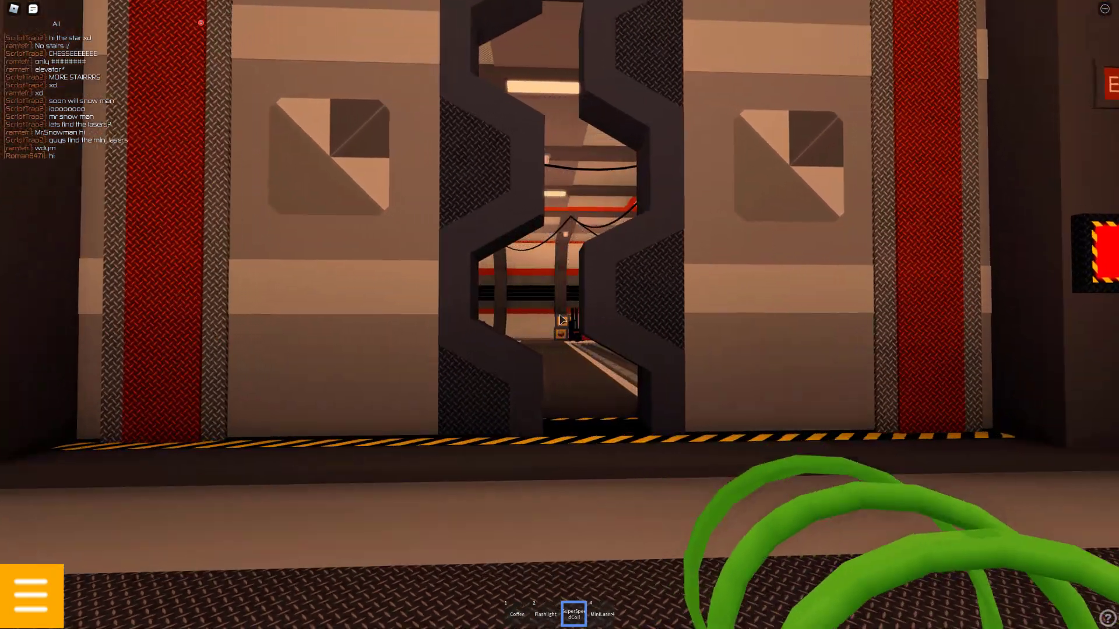
{"action": "key", "text": "w"}
{"action": "key", "text": "w"}
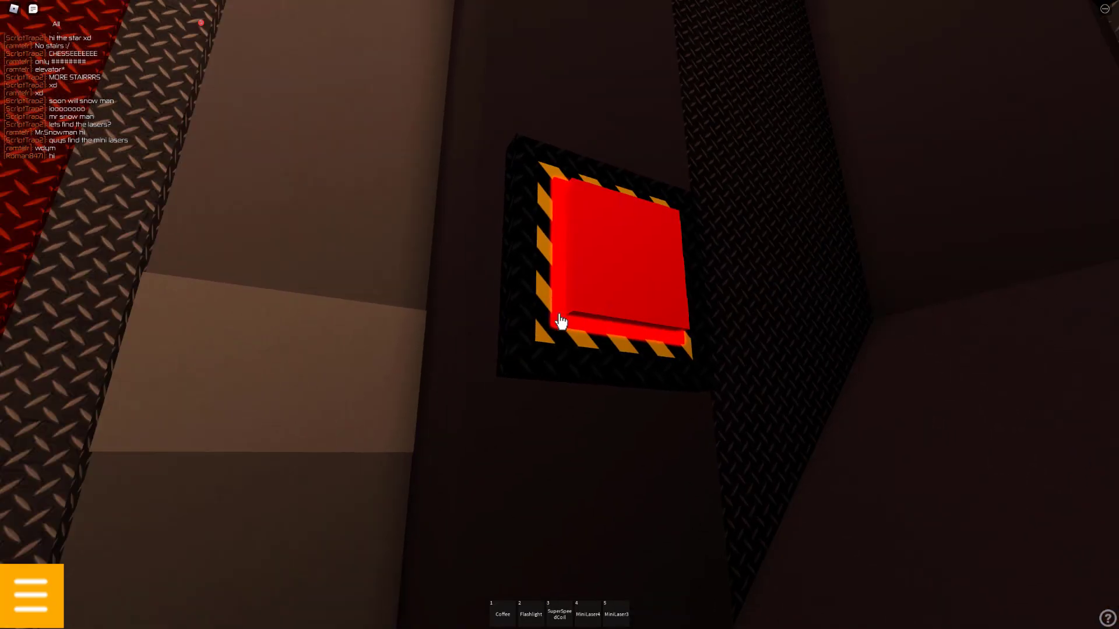
{"action": "left_click", "coordinate": [560, 322]}
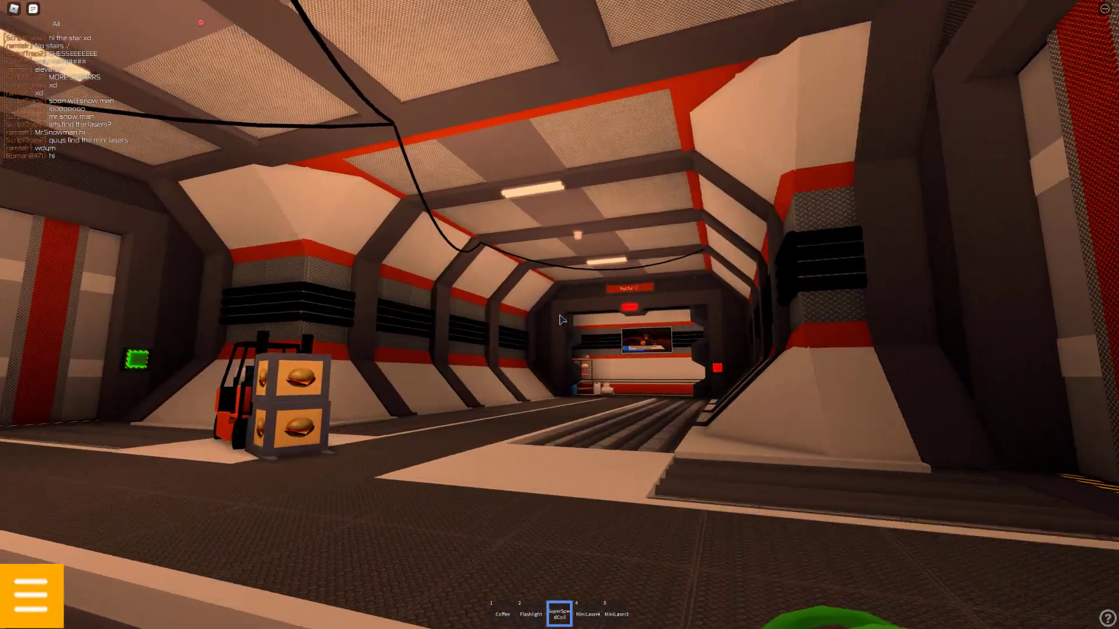
Run down the long bunker corridor and open its end door into the round hub room
{"action": "key", "text": "3"}
{"action": "key", "text": "w"}
{"action": "key", "text": "w"}
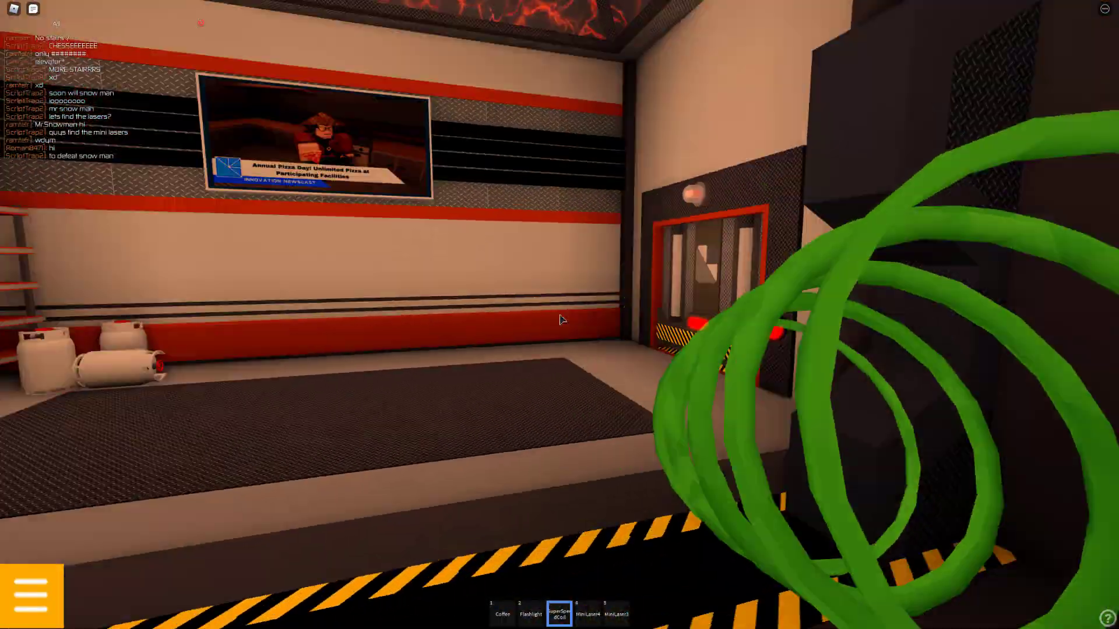
{"action": "key", "text": "3"}
{"action": "key", "text": "w"}
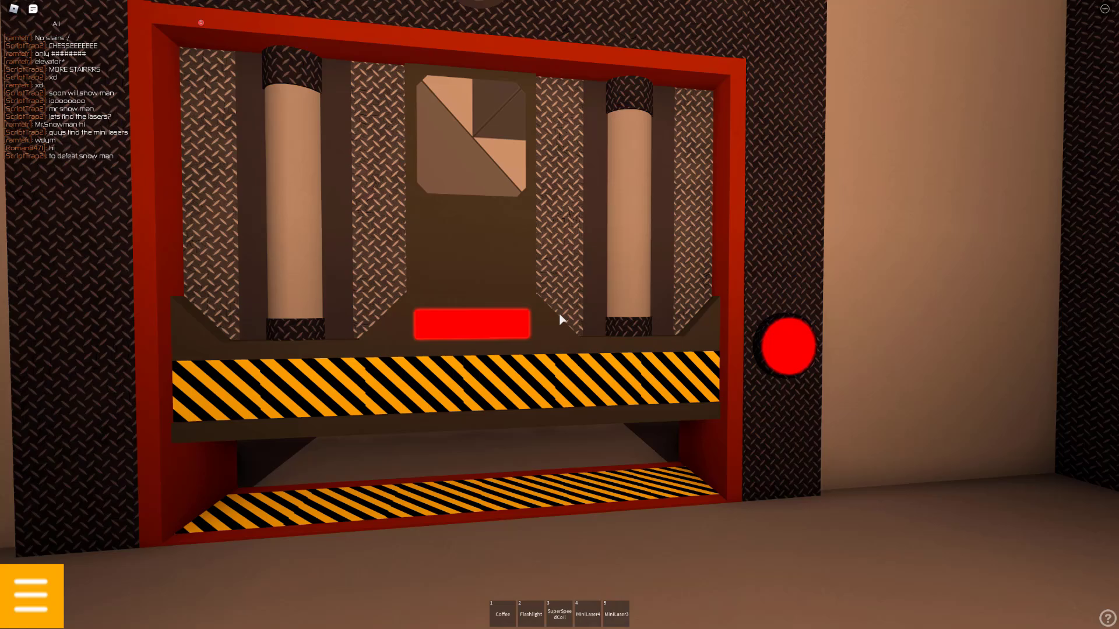
{"action": "key", "text": "3"}
{"action": "key", "text": "s"}
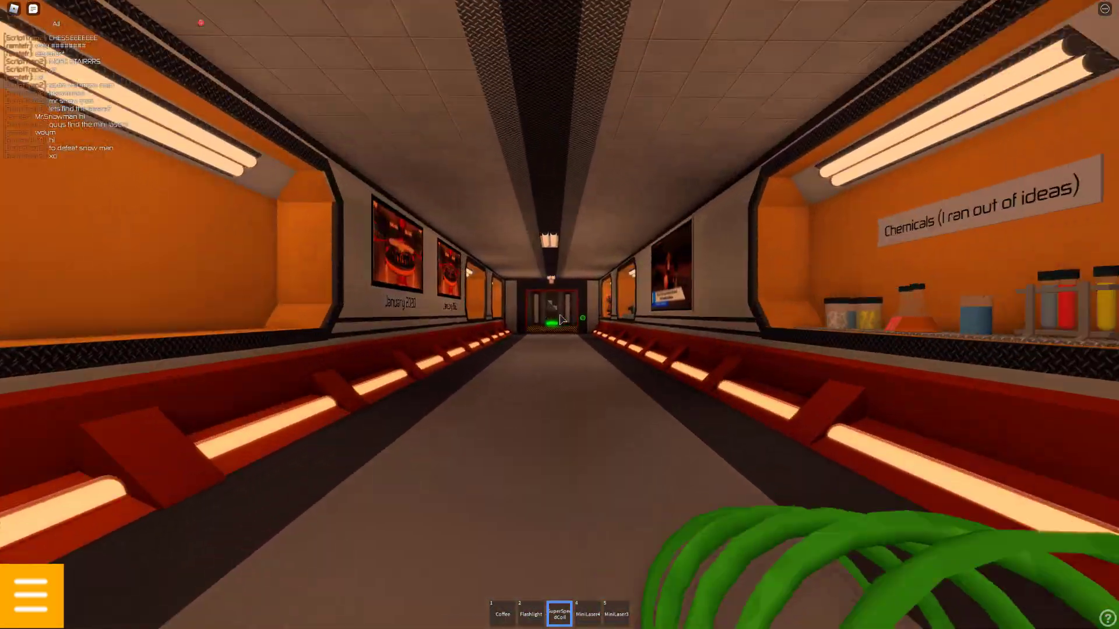
{"action": "key", "text": "w"}
{"action": "key", "text": "w"}
{"action": "key", "text": "3"}
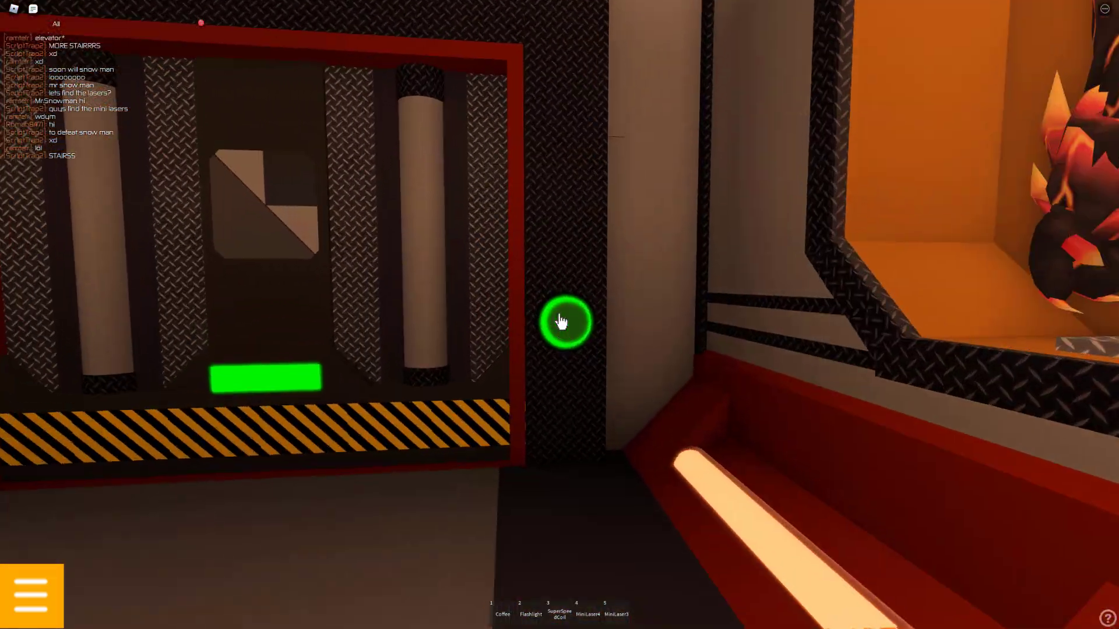
{"action": "left_click", "coordinate": [560, 319]}
{"action": "key", "text": "w"}
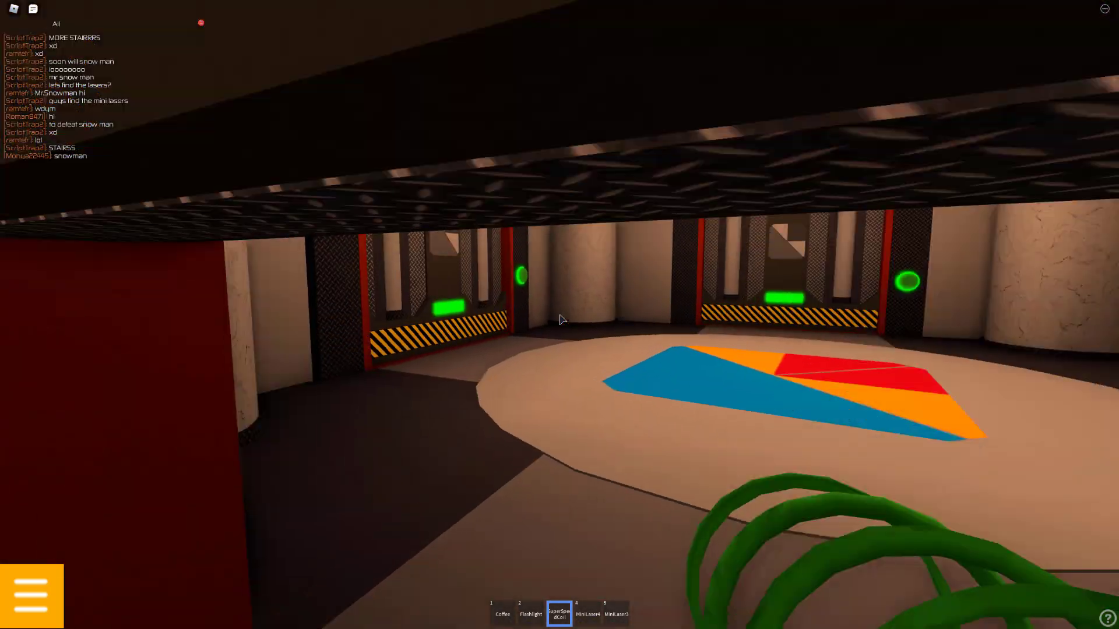
Open the next hub door and run through the orange display corridor into the lava-walled corridor
{"action": "key", "text": "3"}
{"action": "left_click", "coordinate": [560, 308]}
{"action": "key", "text": "w"}
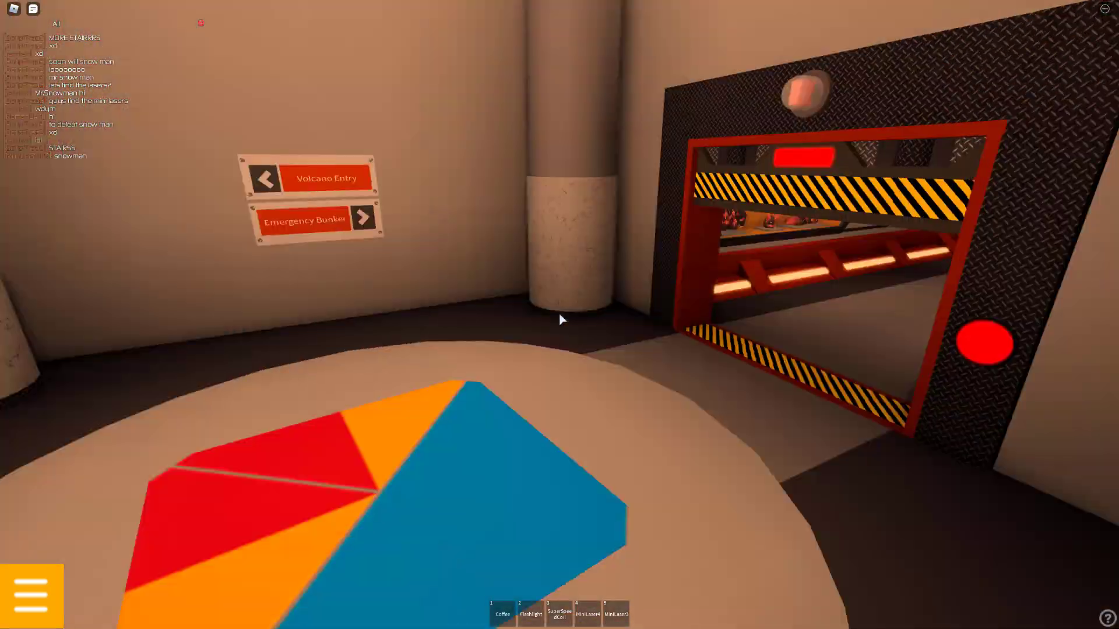
{"action": "key", "text": "3"}
{"action": "key", "text": "w"}
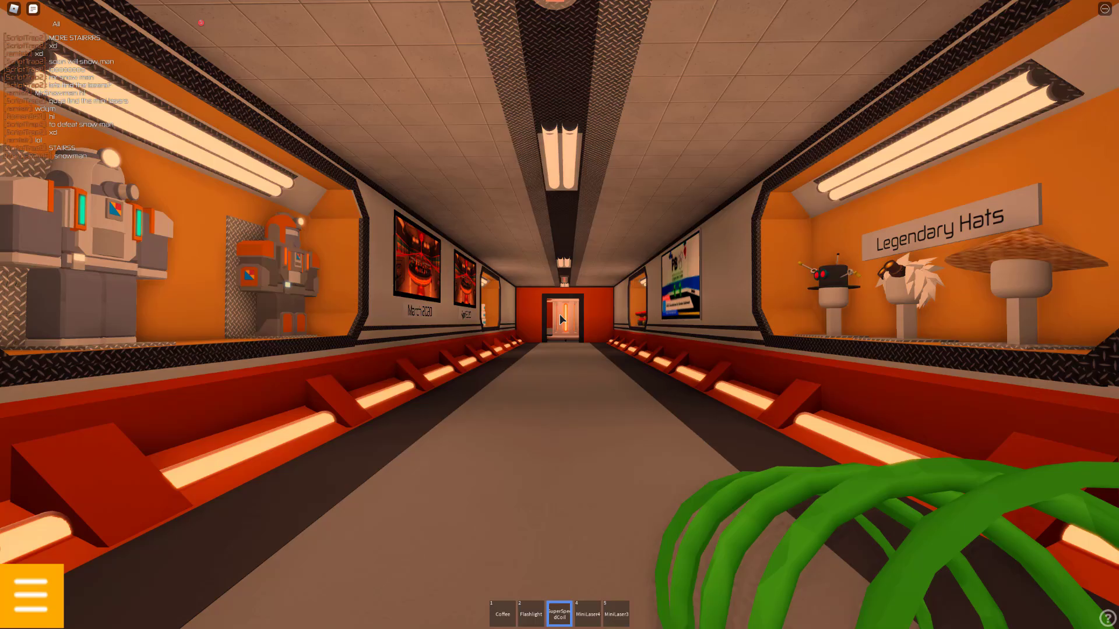
{"action": "key", "text": "w"}
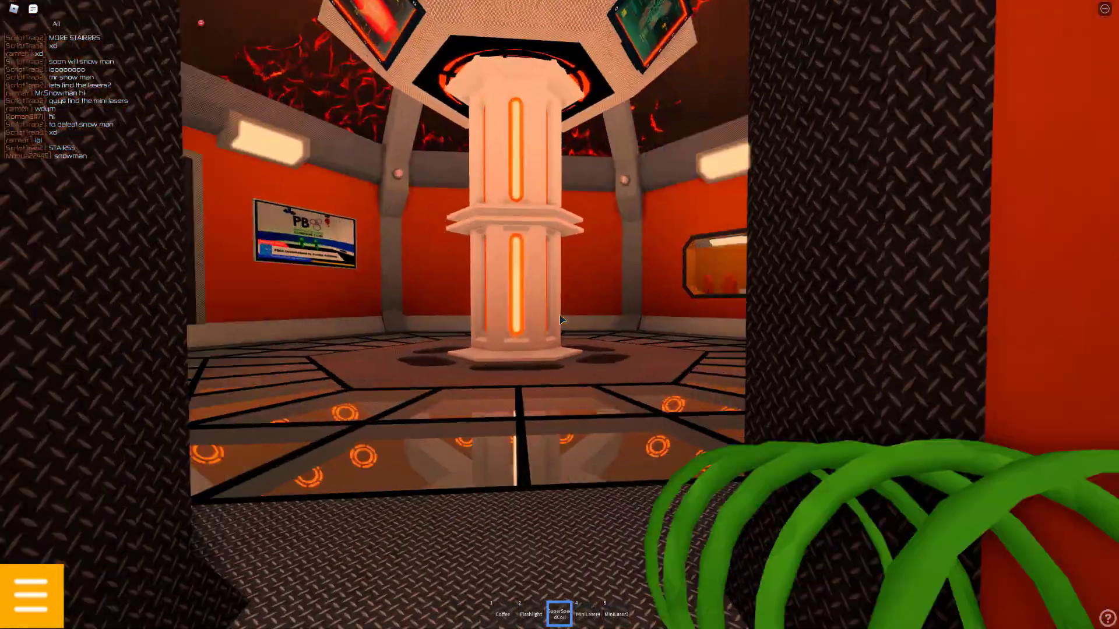
{"action": "key", "text": "w"}
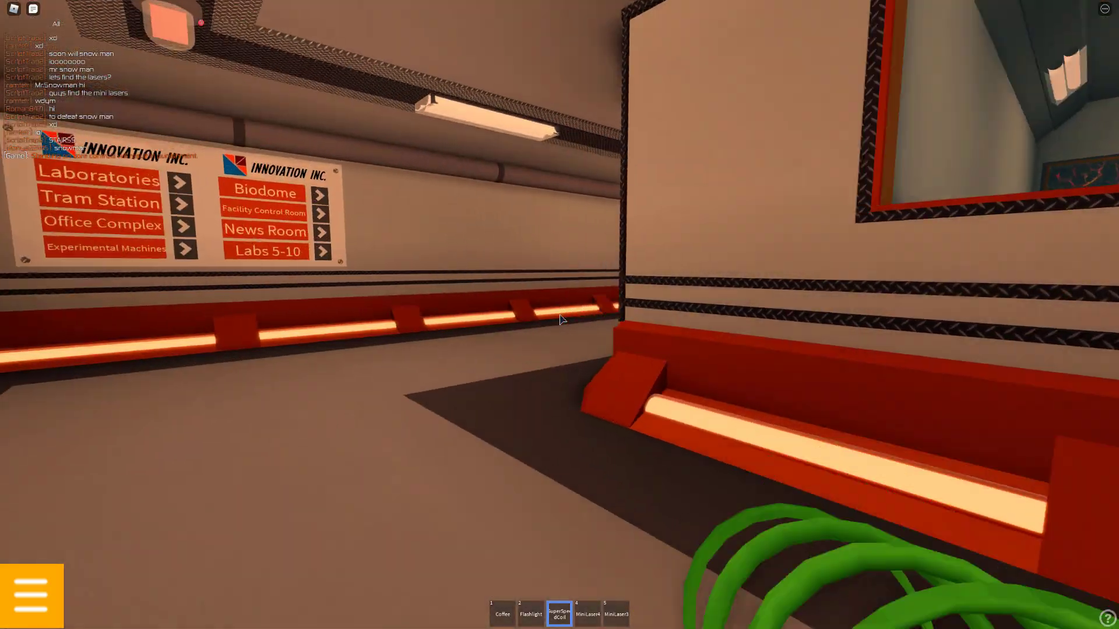
{"action": "key", "text": "w"}
{"action": "key", "text": "3"}
{"action": "key", "text": "w"}
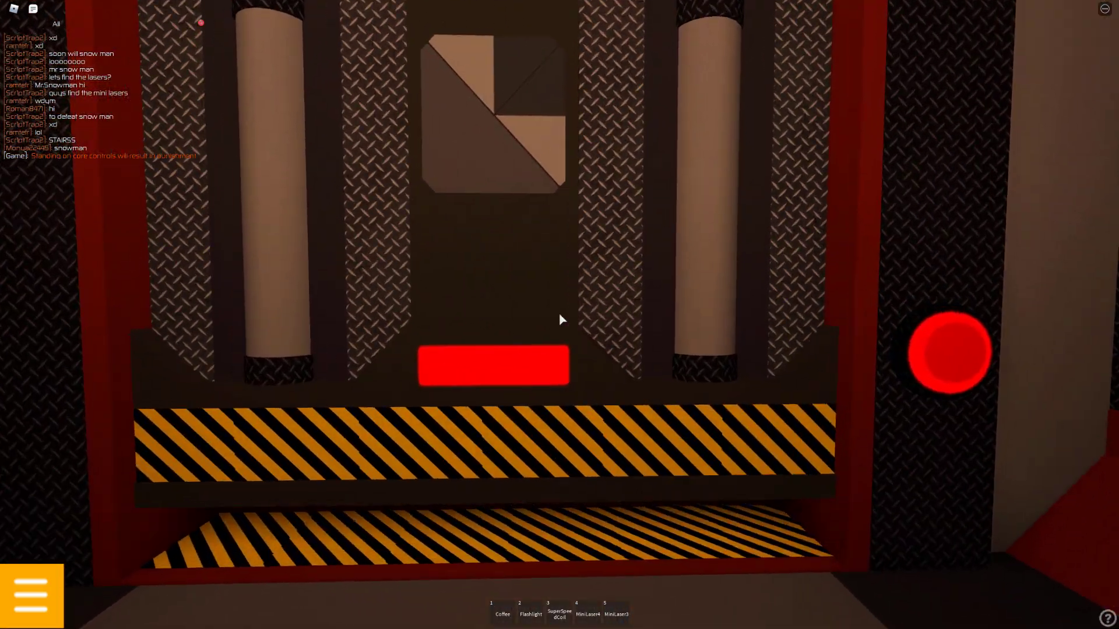
{"action": "key", "text": "w"}
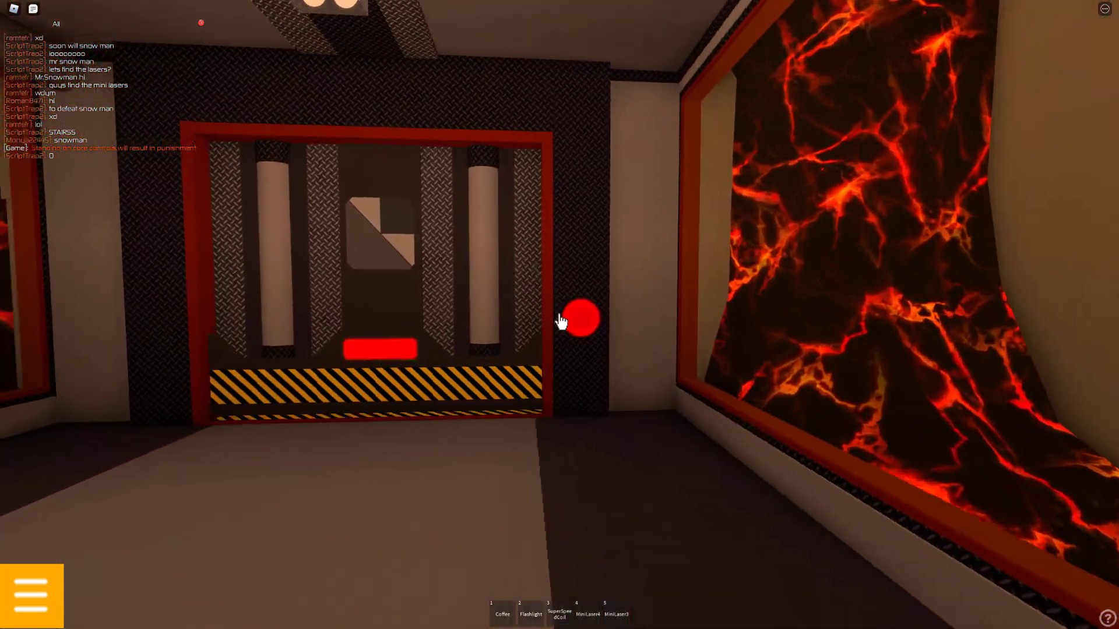
{"action": "key", "text": "w"}
Speed through the news studio and open the corridor's end door toward the following door
{"action": "key", "text": "3"}
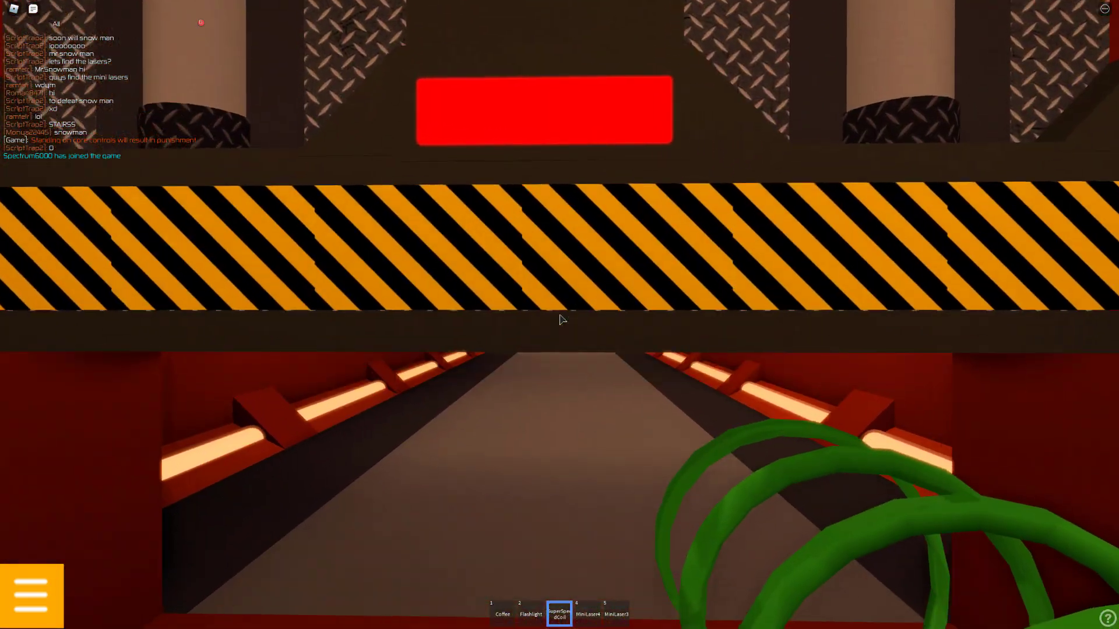
{"action": "key", "text": "w"}
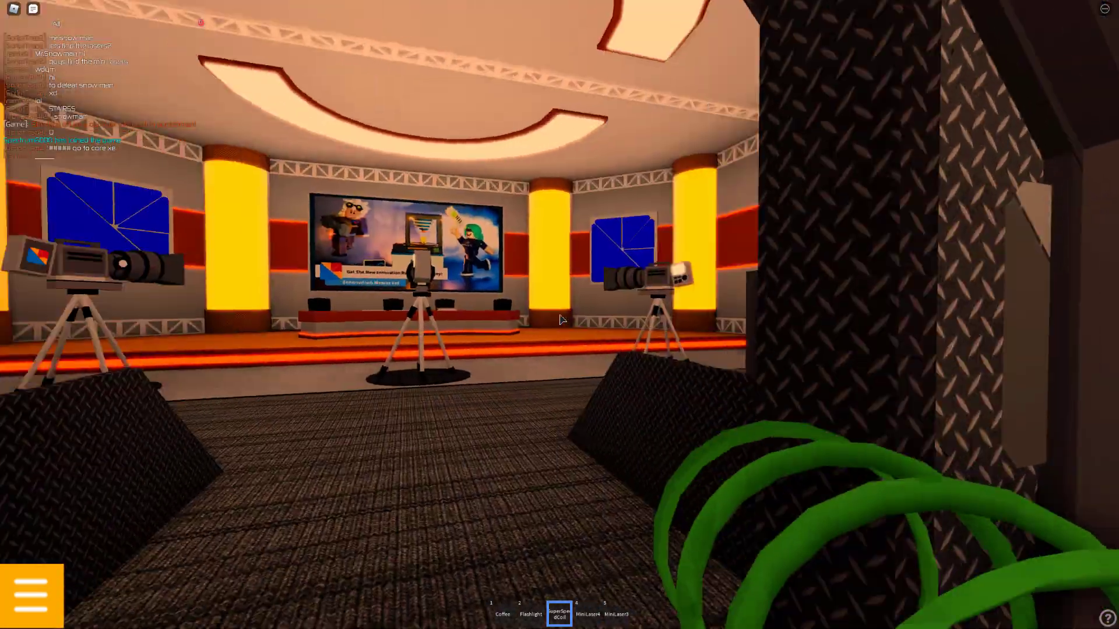
{"action": "key", "text": "w"}
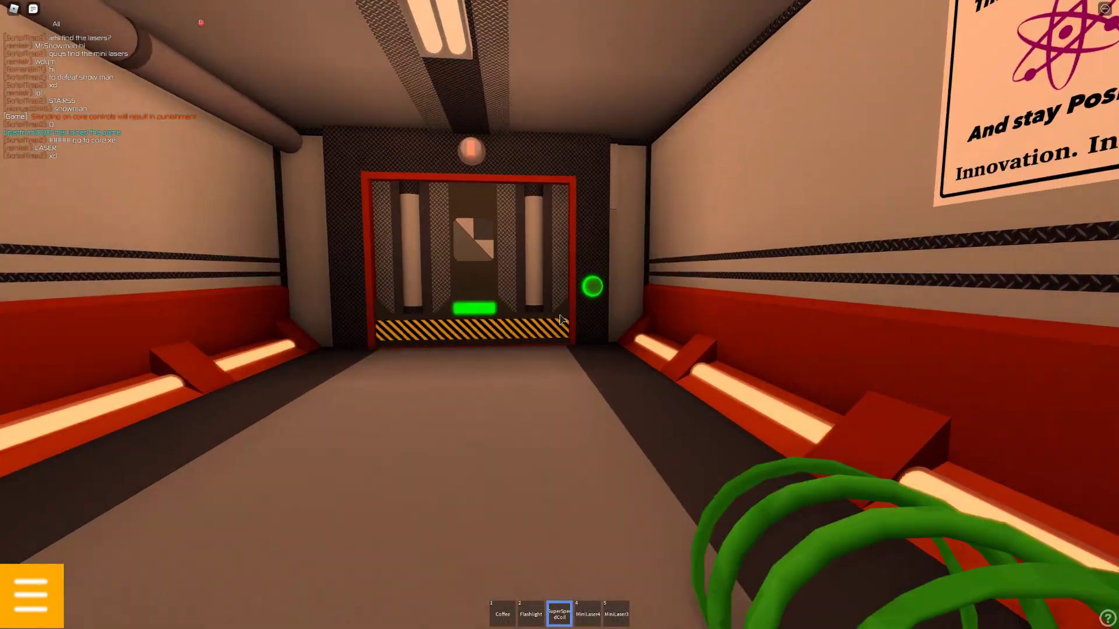
{"action": "key", "text": "w"}
{"action": "left_click", "coordinate": [592, 286]}
{"action": "key", "text": "3"}
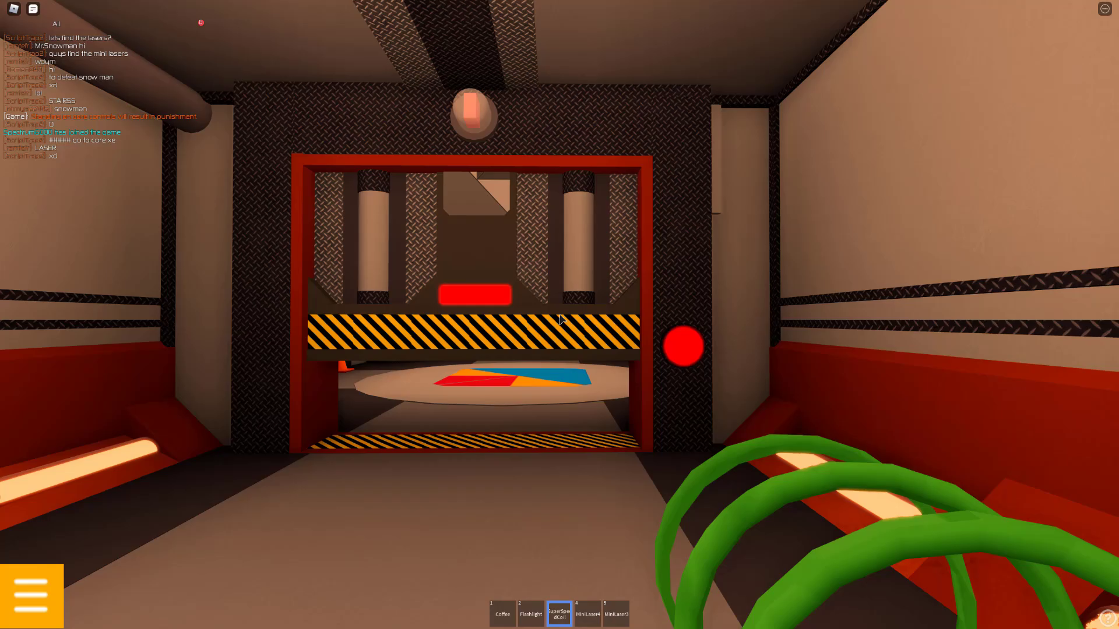
{"action": "key", "text": "w"}
{"action": "key", "text": "3"}
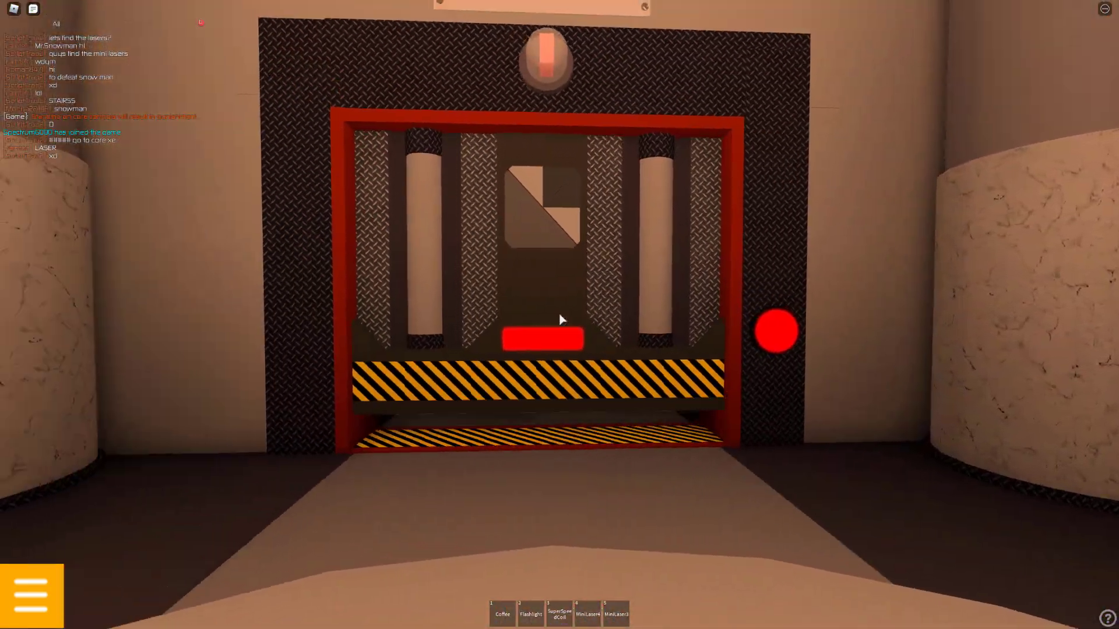
Walk the long corridors past the lab windows and Labs 6 & 7 to the checkpoint stairs
{"action": "key", "text": "w"}
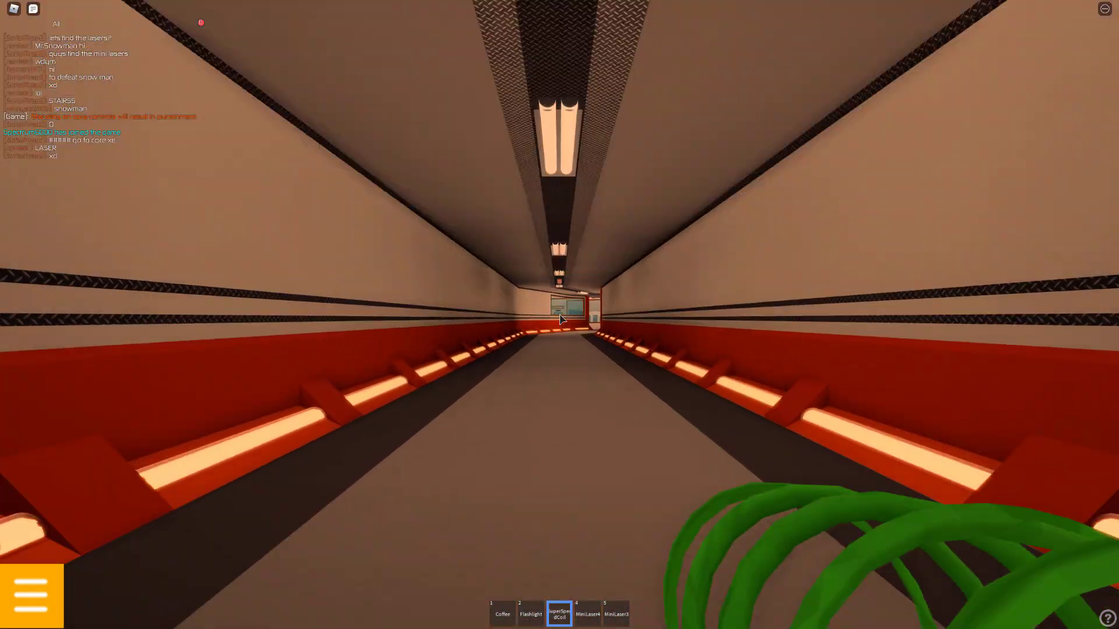
{"action": "key", "text": "w"}
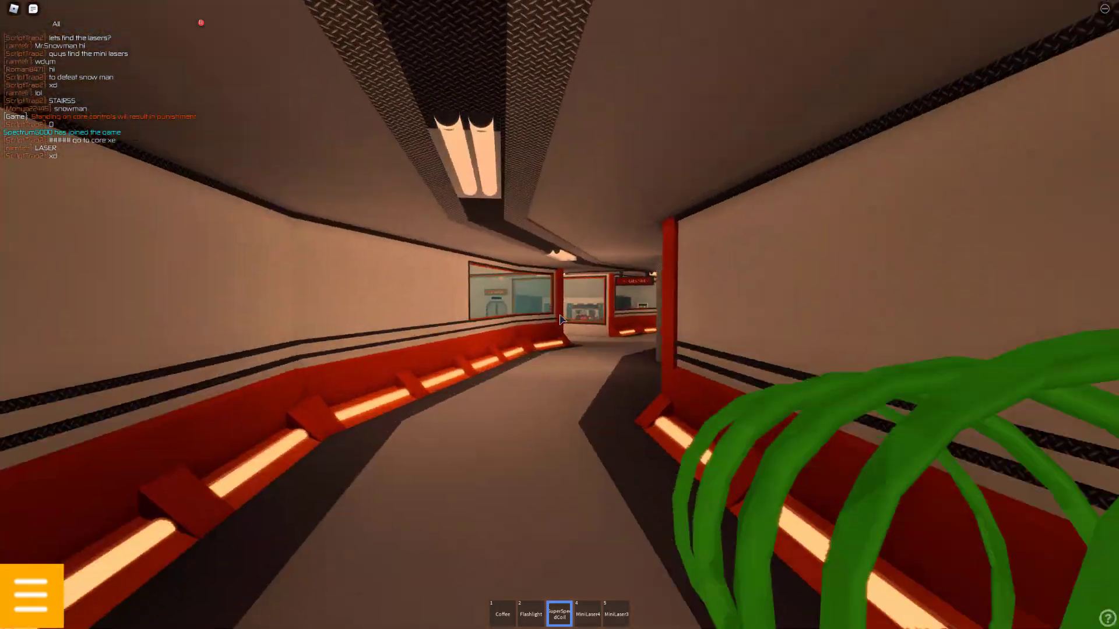
{"action": "key", "text": "w"}
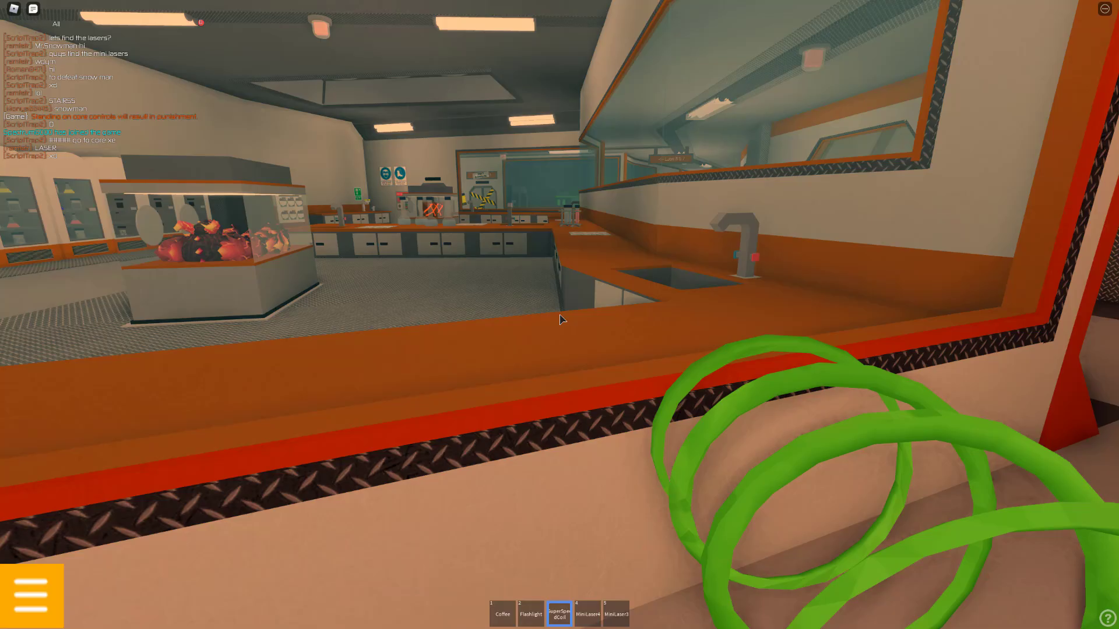
{"action": "key", "text": "w"}
{"action": "key", "text": "w"}
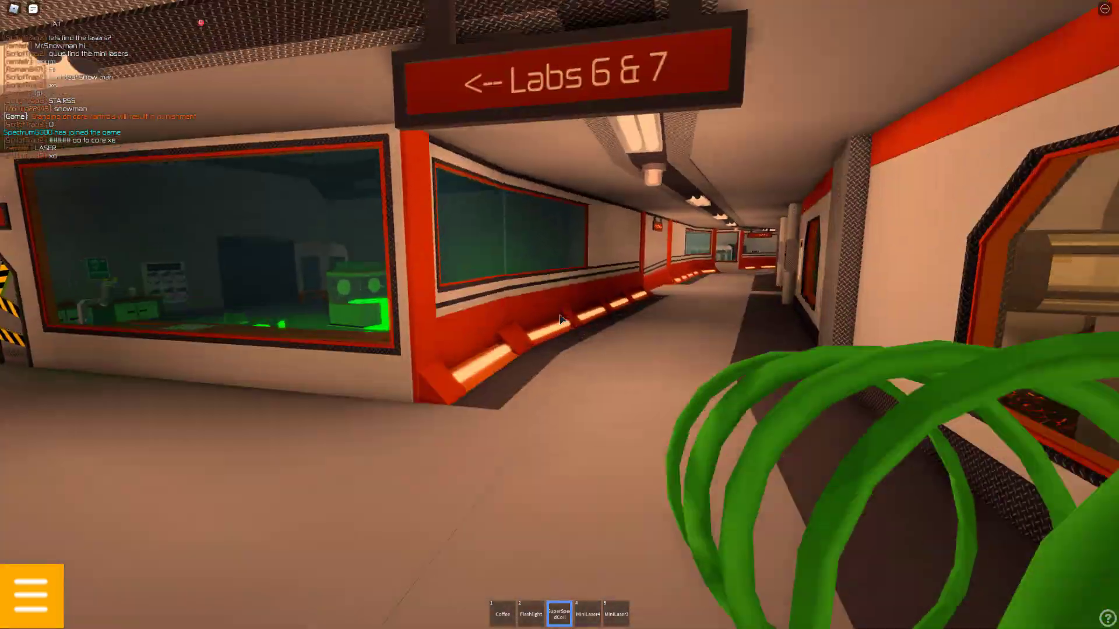
{"action": "key", "text": "w"}
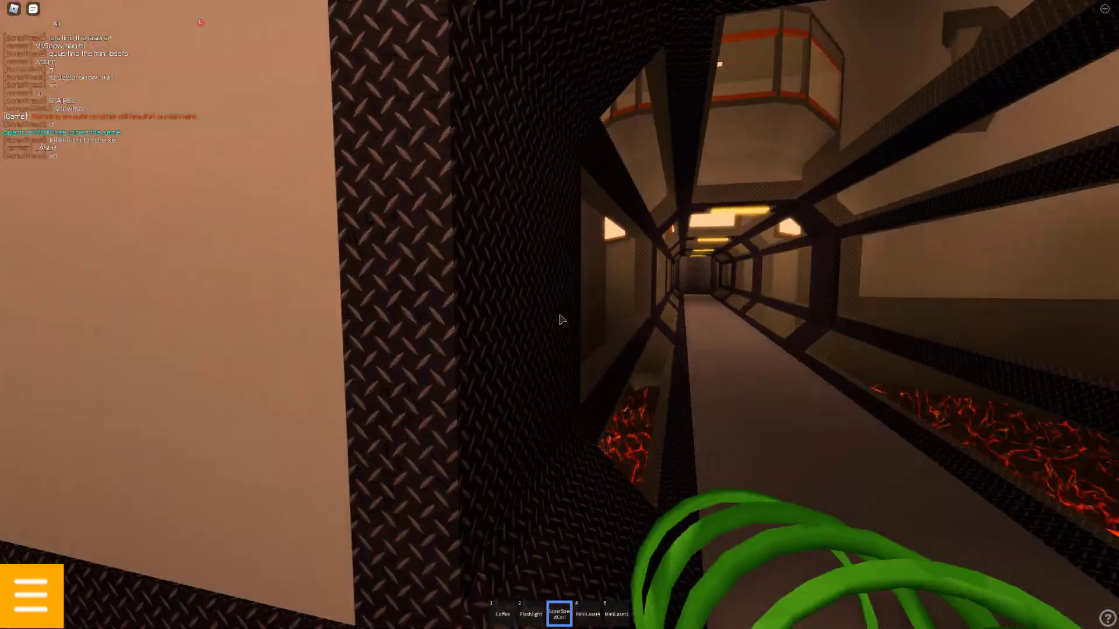
{"action": "key", "text": "w"}
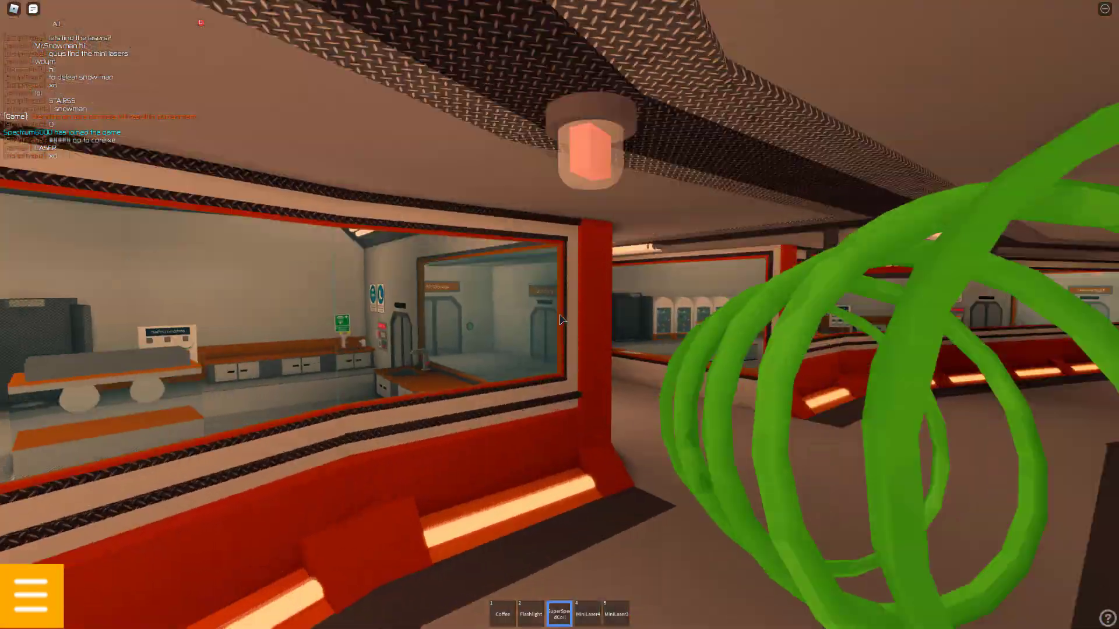
{"action": "key", "text": "w"}
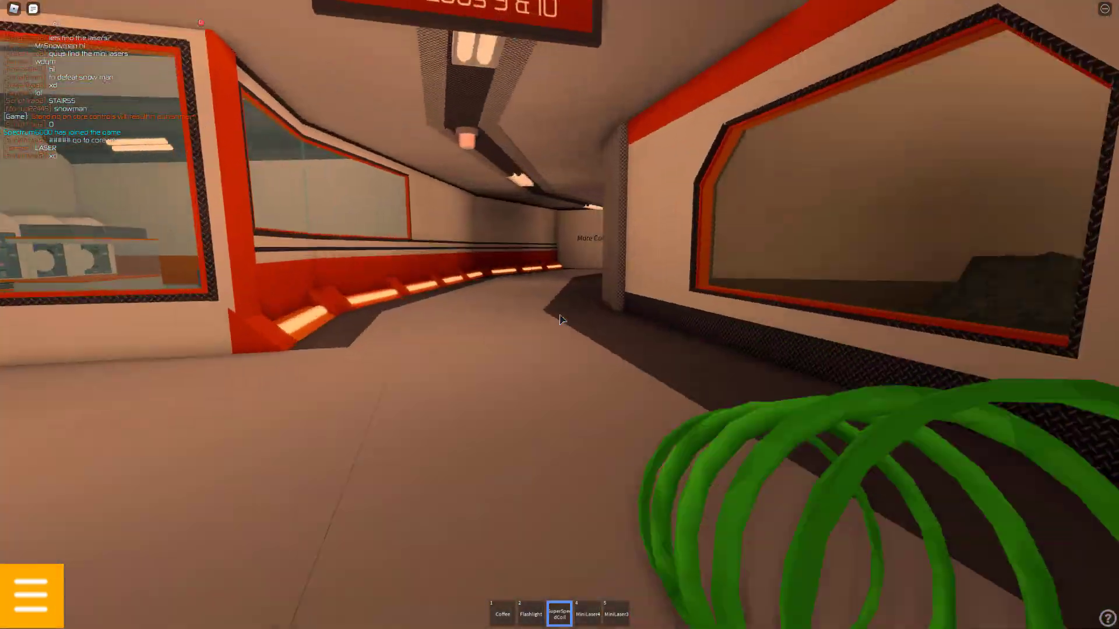
{"action": "key", "text": "w"}
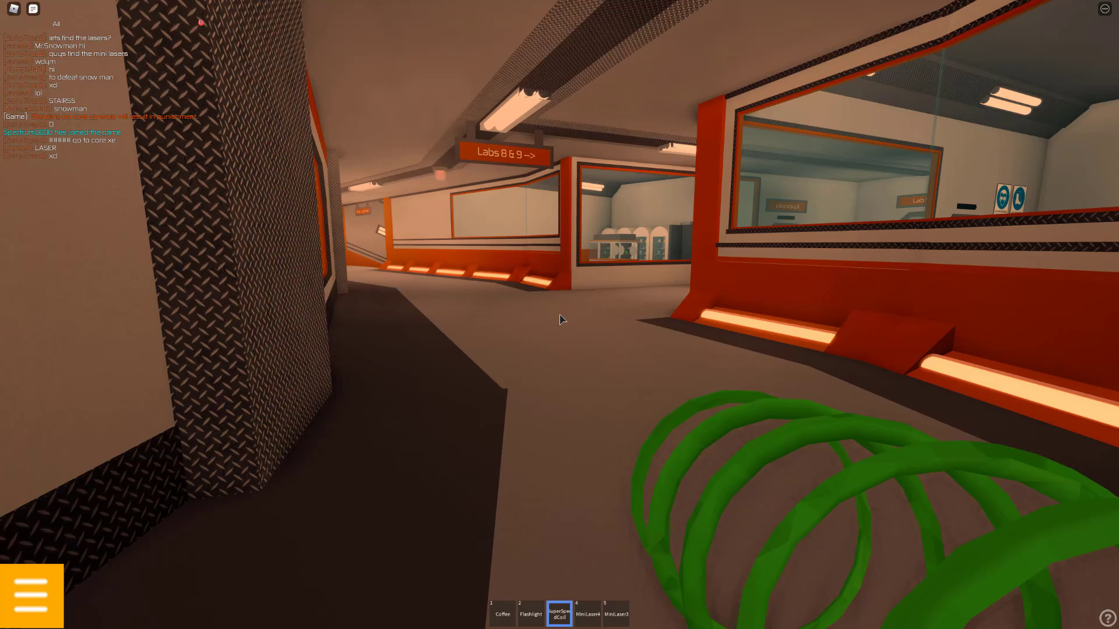
{"action": "key", "text": "w"}
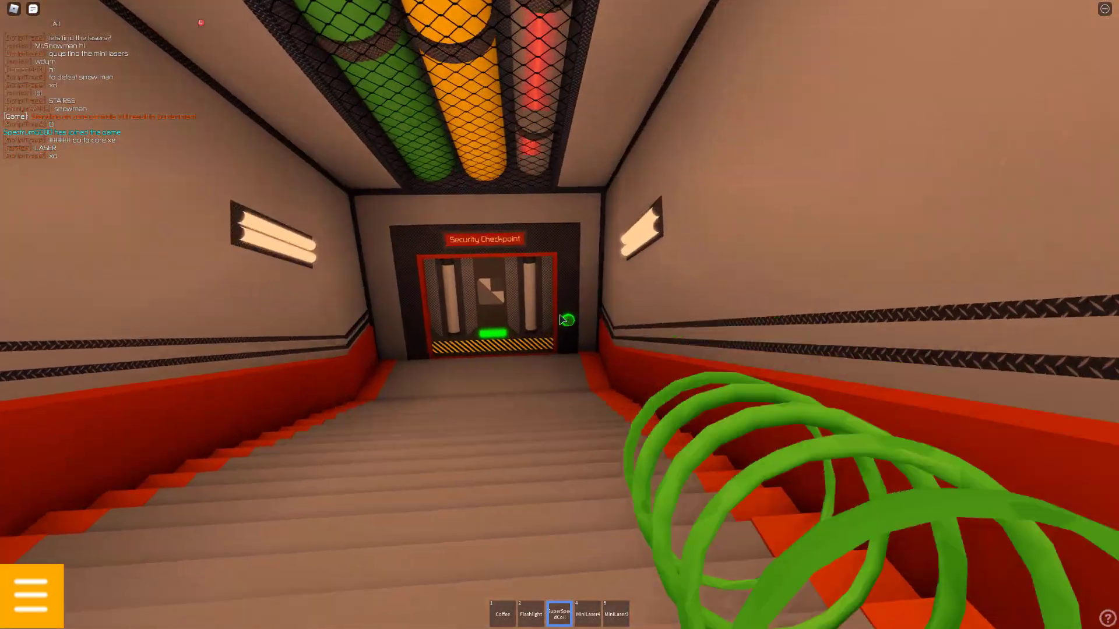
Press the Security Checkpoint button and walk through the opening gate
{"action": "key", "text": "3"}
{"action": "key", "text": "w"}
{"action": "key", "text": "3"}
{"action": "left_click", "coordinate": [562, 322]}
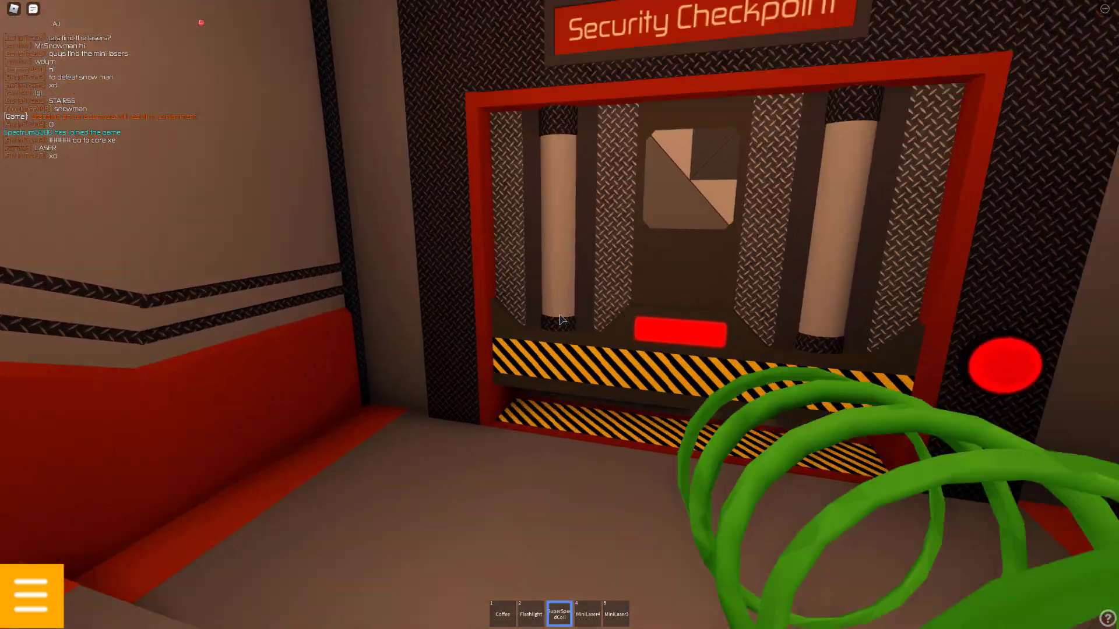
{"action": "key", "text": "w"}
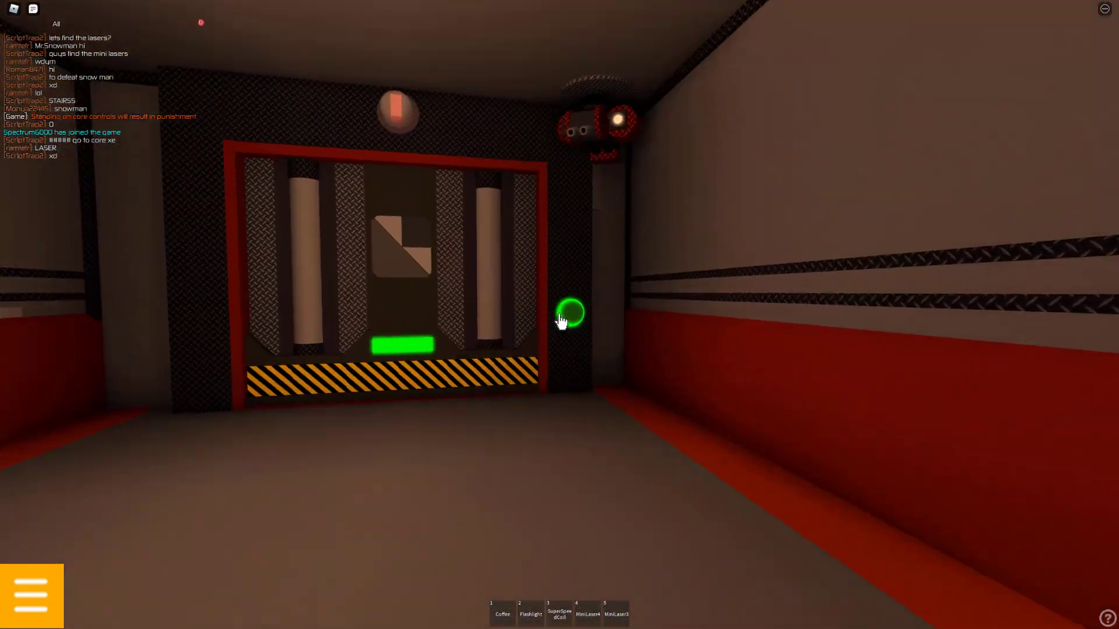
{"action": "key", "text": "3"}
{"action": "key", "text": "w"}
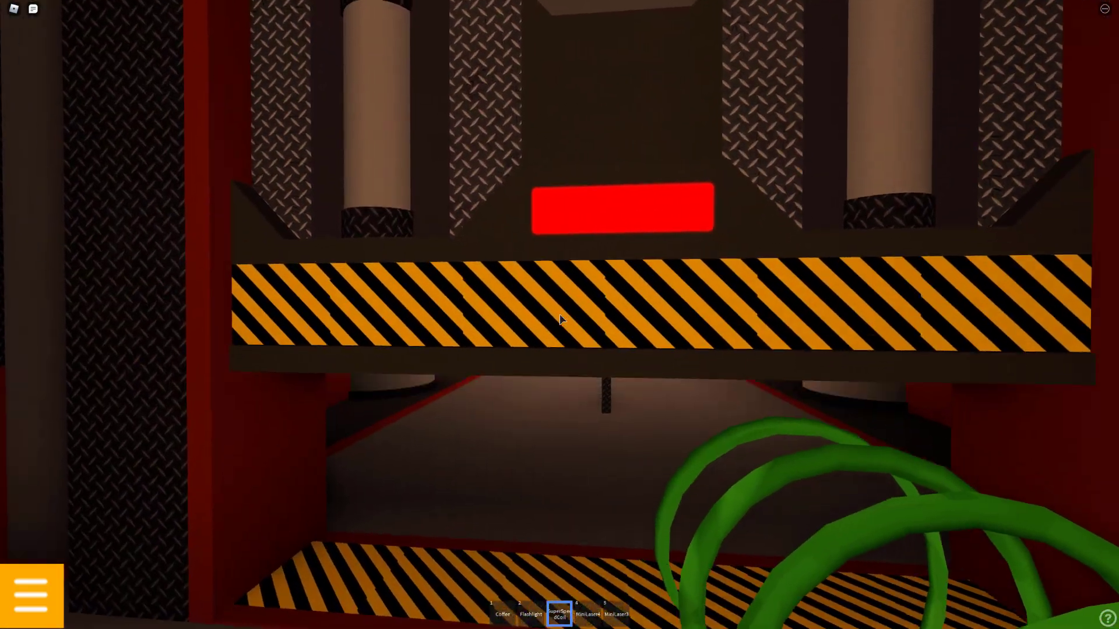
Walk through the lava-lined glass tunnel and cafeteria to the green-lit Sector C door
{"action": "key", "text": "3"}
{"action": "key", "text": "w"}
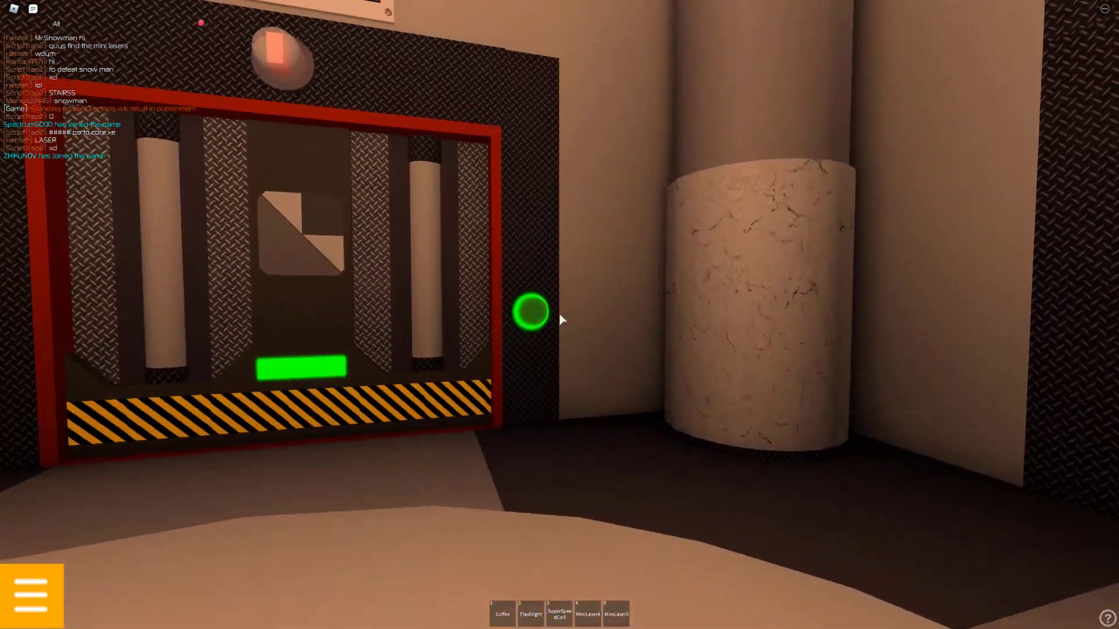
{"action": "key", "text": "3"}
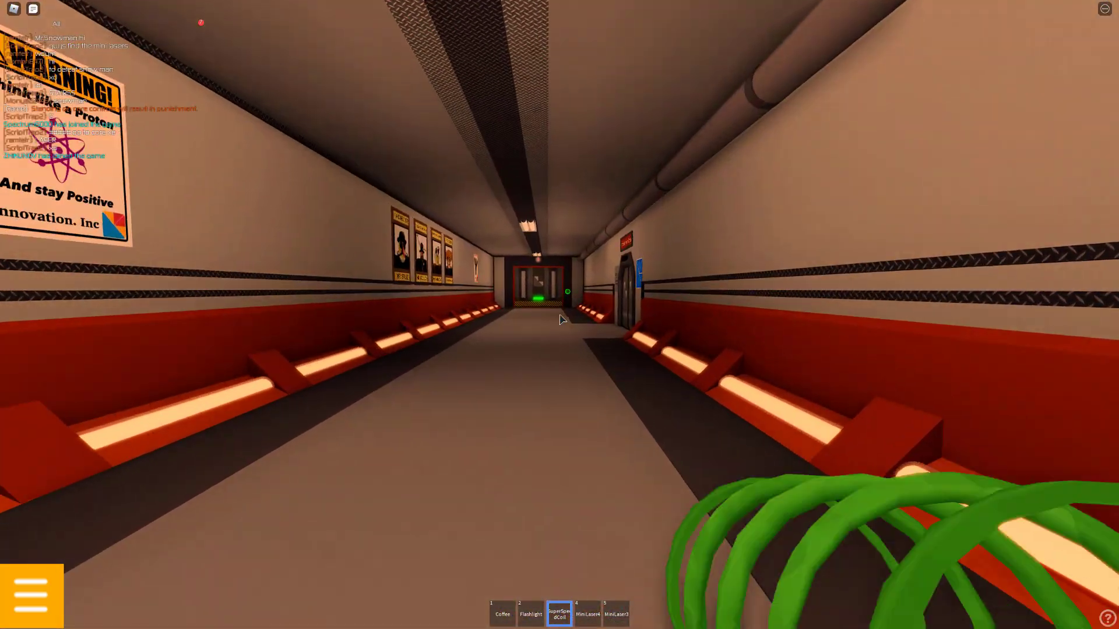
{"action": "key", "text": "3"}
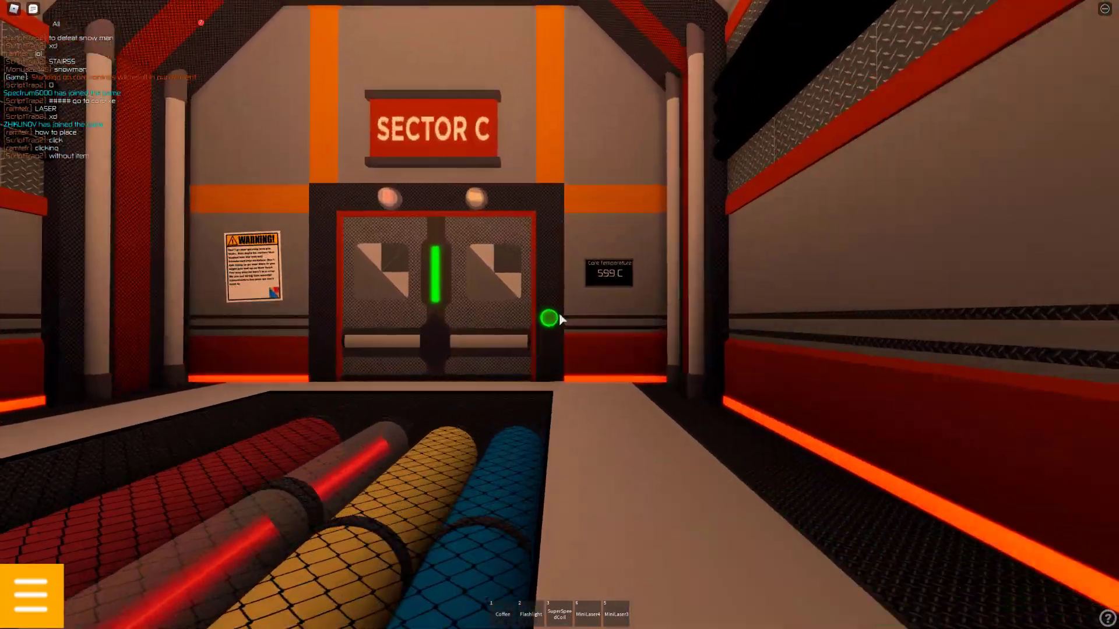
Open the Sector C door and walk into the core control room
{"action": "left_click", "coordinate": [549, 319]}
{"action": "key", "text": "3"}
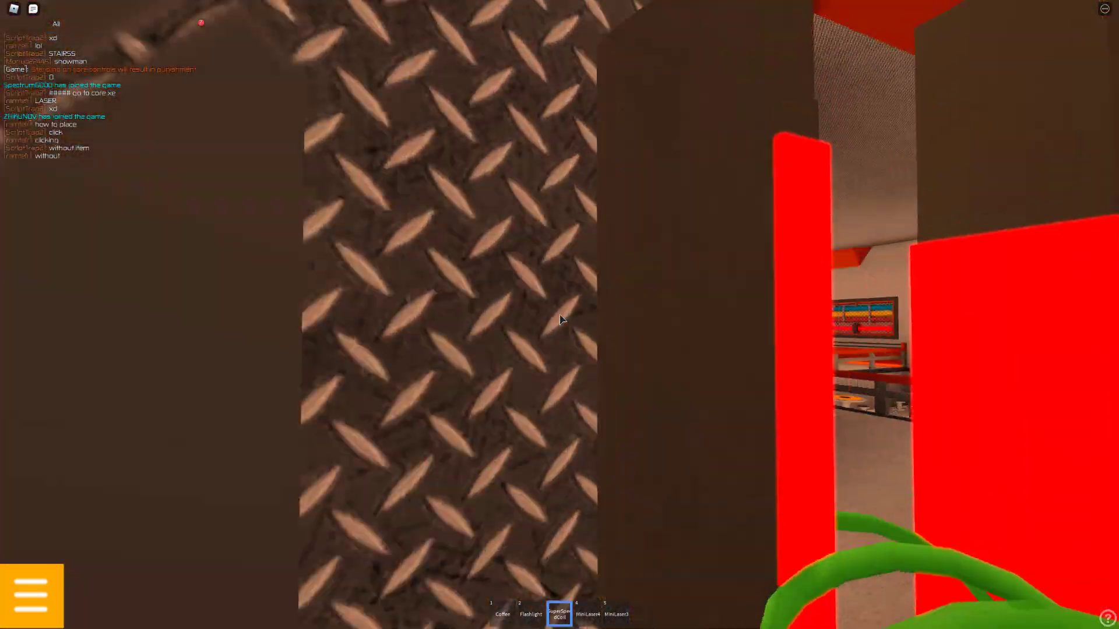
{"action": "key", "text": "w"}
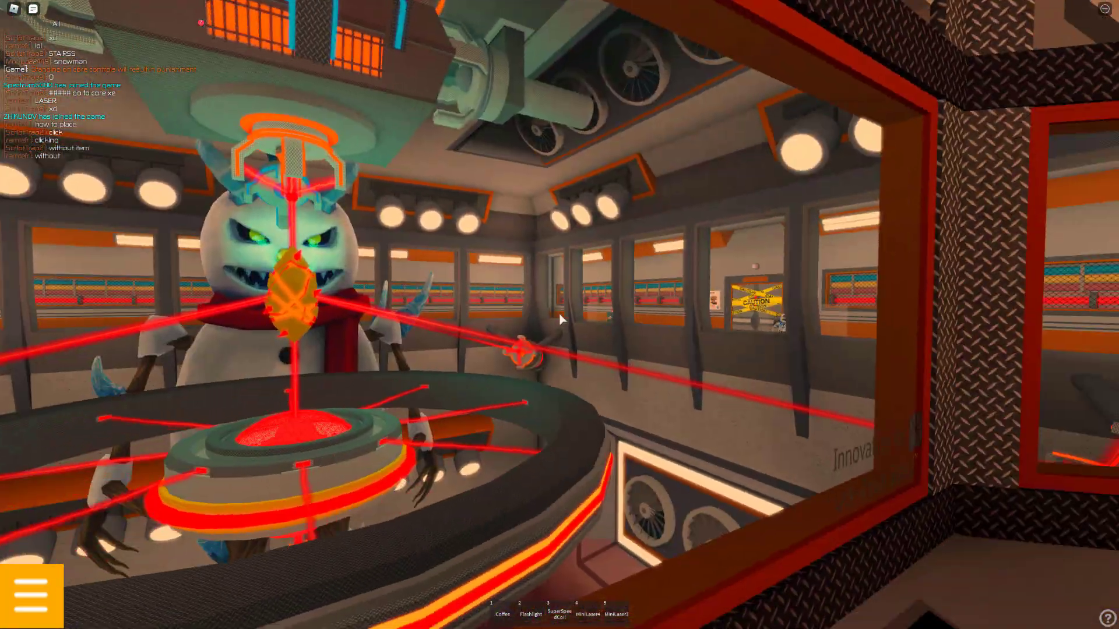
{"action": "key", "text": "3"}
{"action": "key", "text": "3"}
Walk the corridor along the windows overlooking the snowman and reactor core
{"action": "key", "text": "w"}
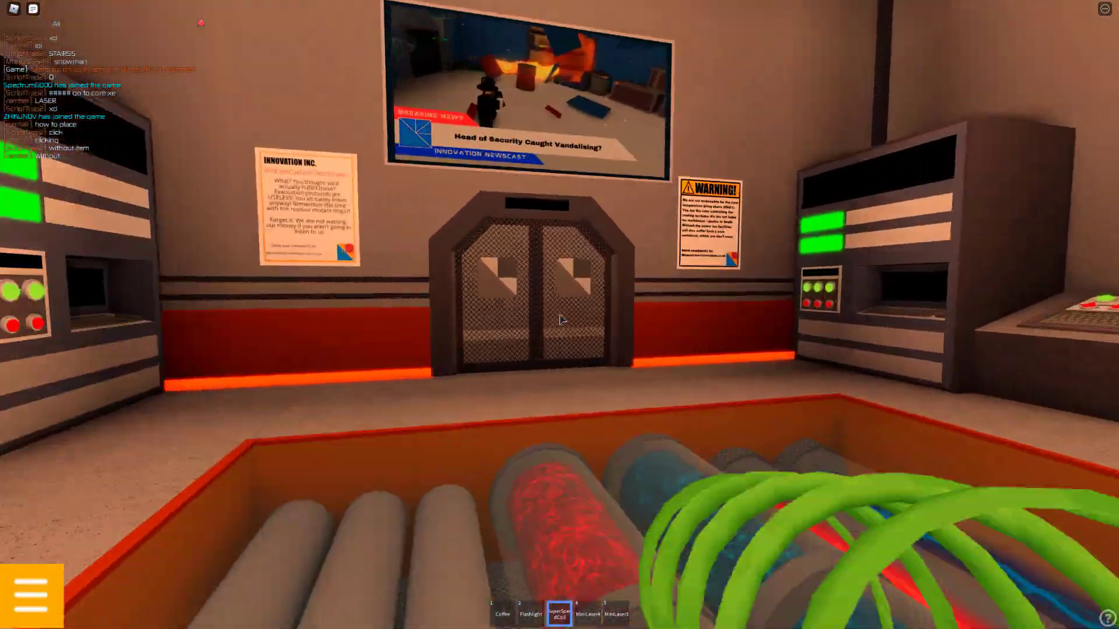
{"action": "key", "text": "w"}
{"action": "key", "text": "w"}
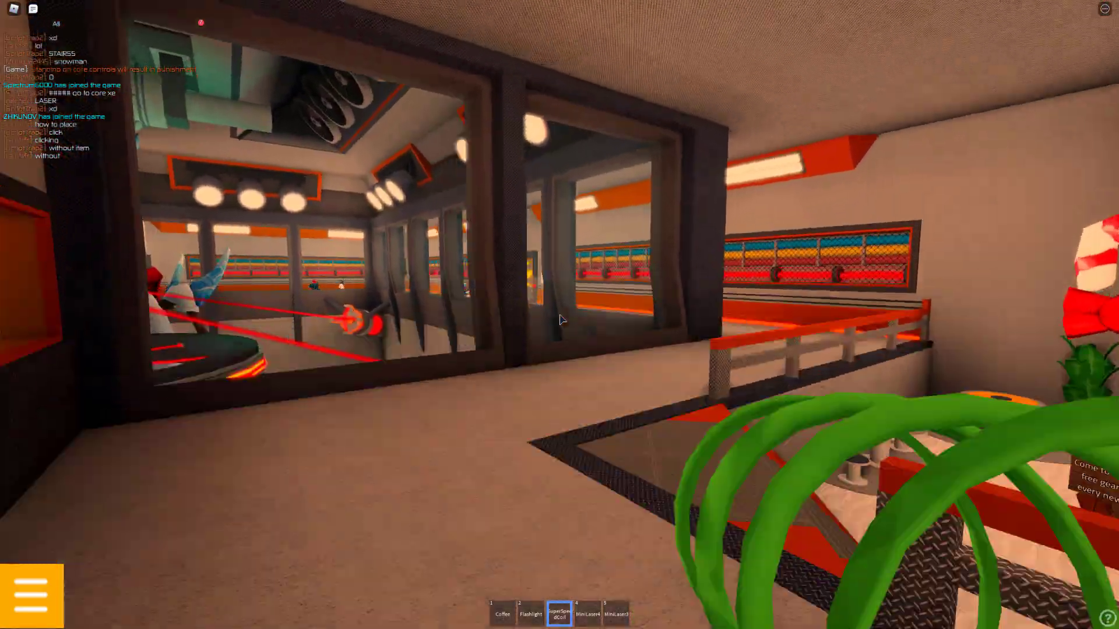
{"action": "key", "text": "w"}
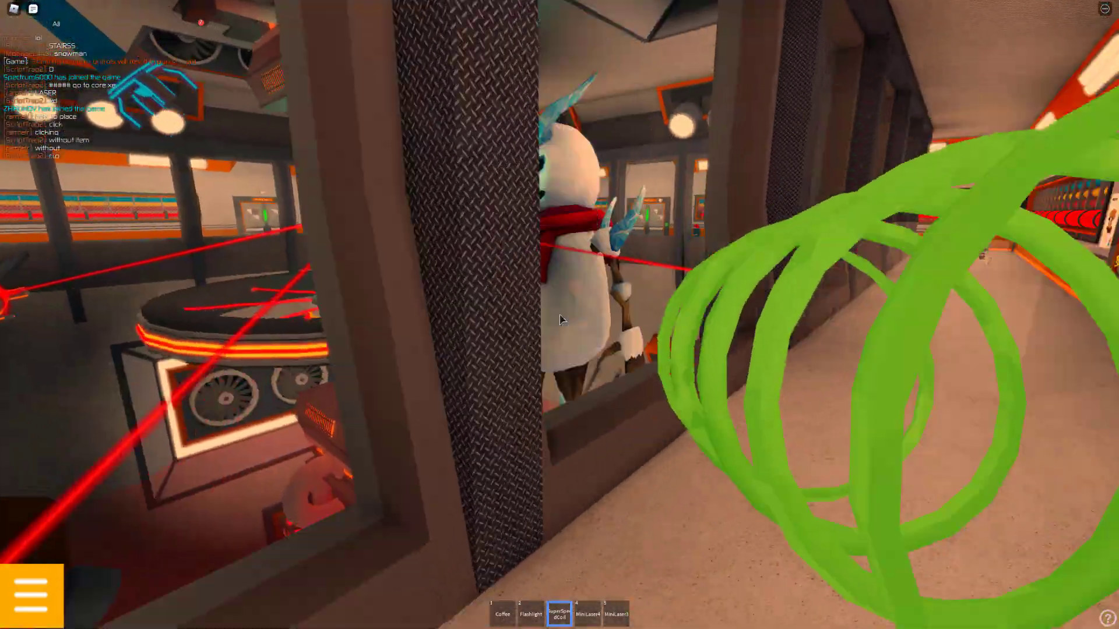
{"action": "key", "text": "w"}
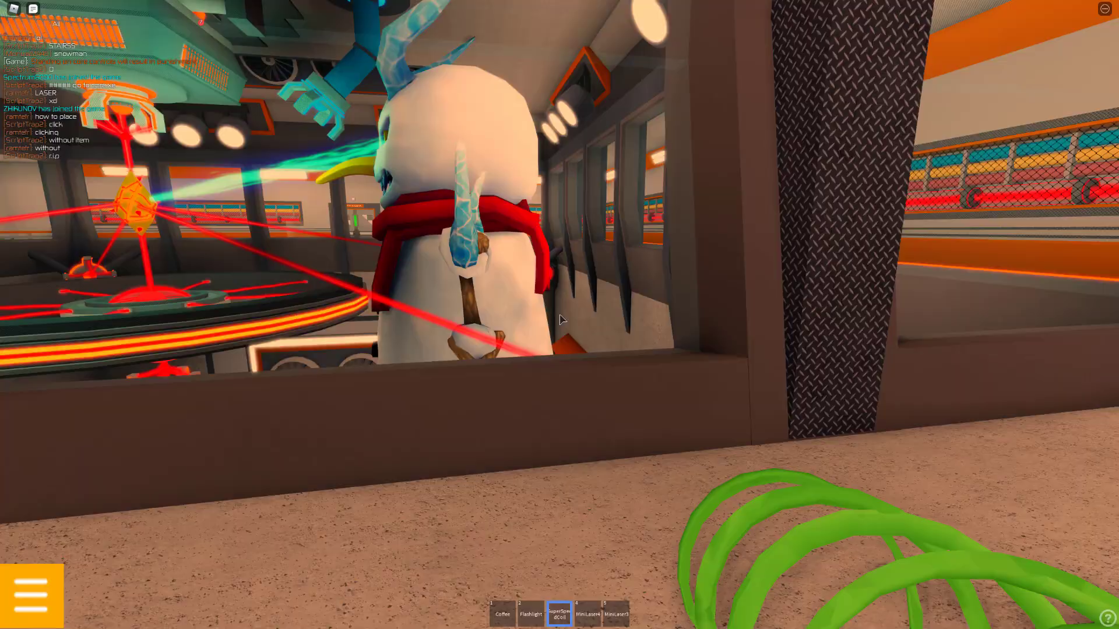
{"action": "key", "text": "w"}
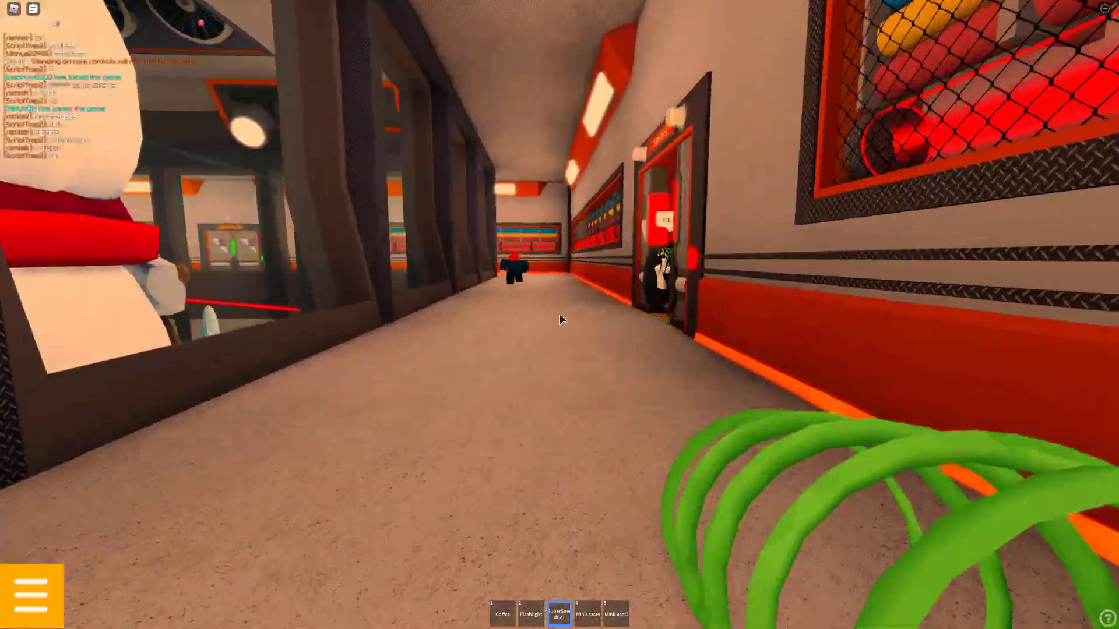
{"action": "key", "text": "w"}
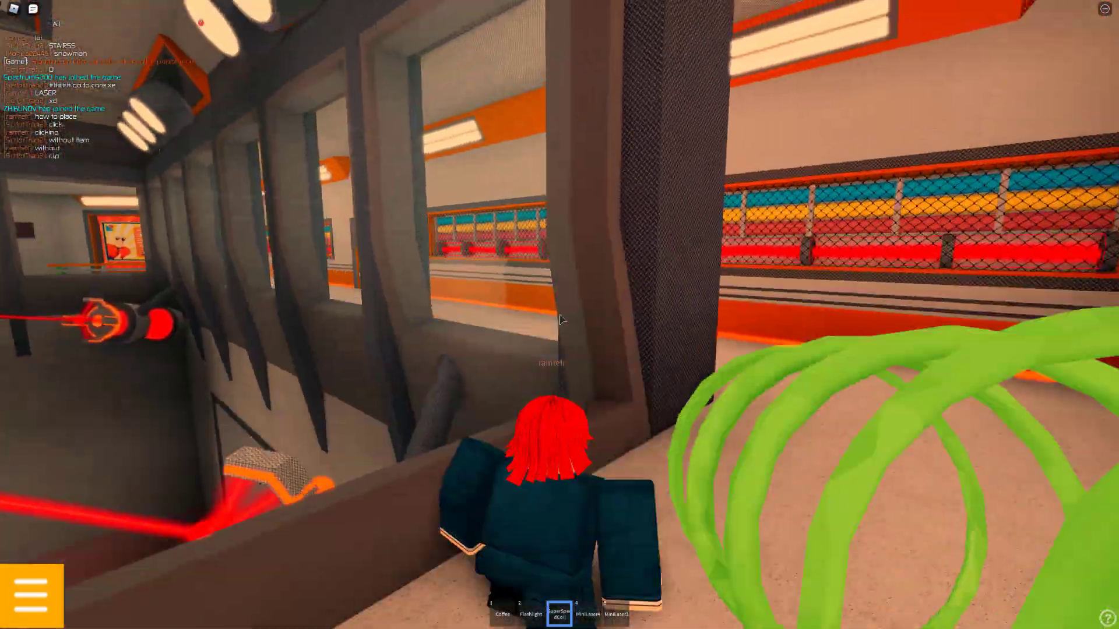
{"action": "key", "text": "w"}
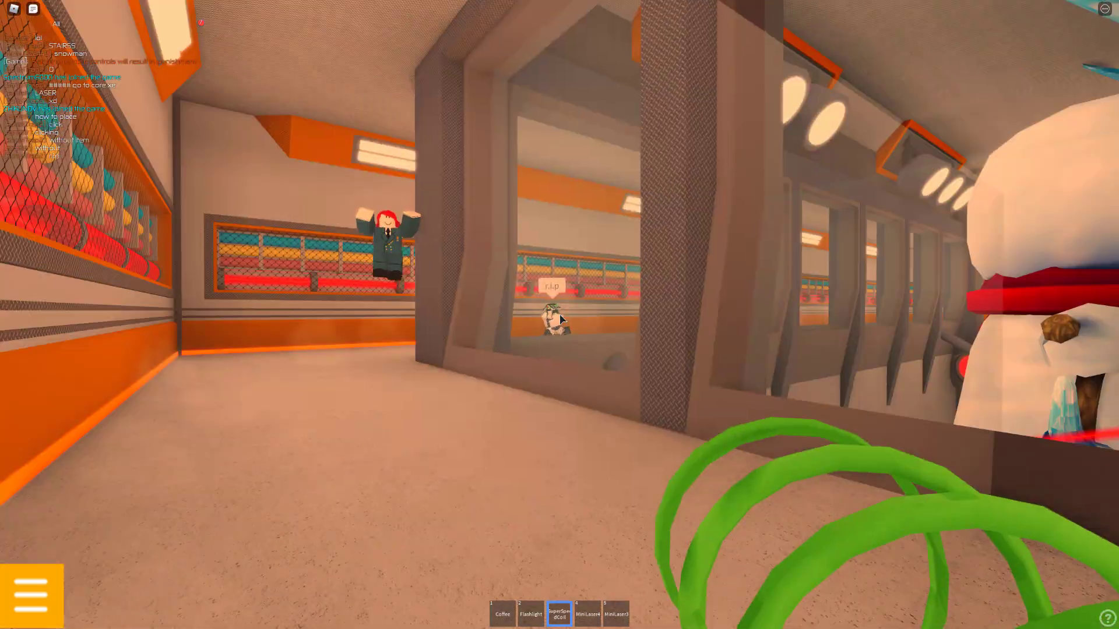
{"action": "key", "text": "w"}
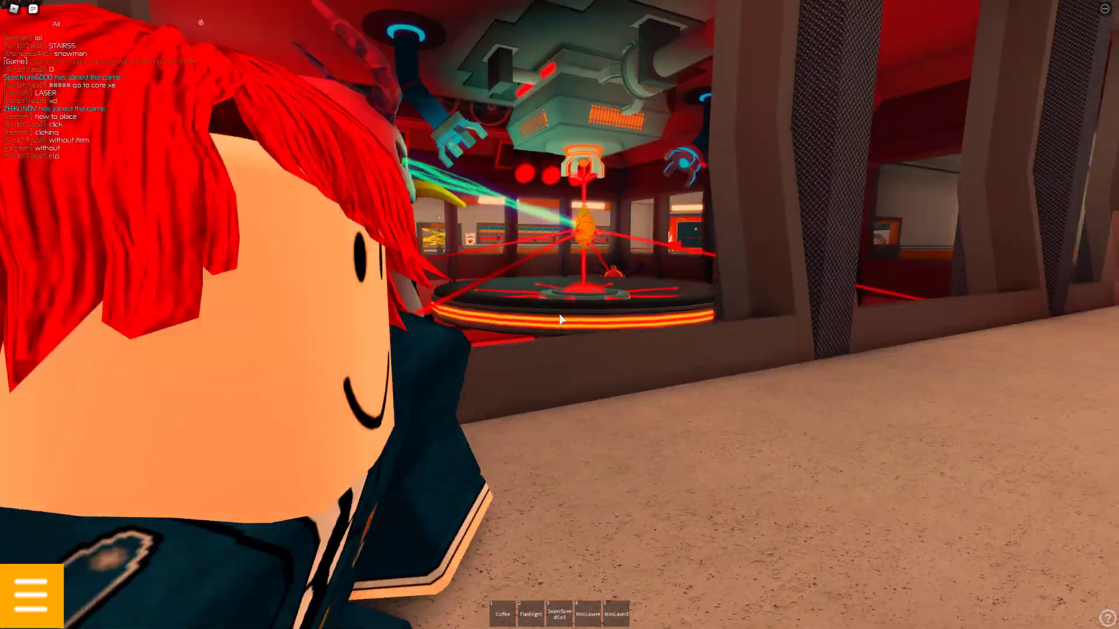
{"action": "key", "text": "w"}
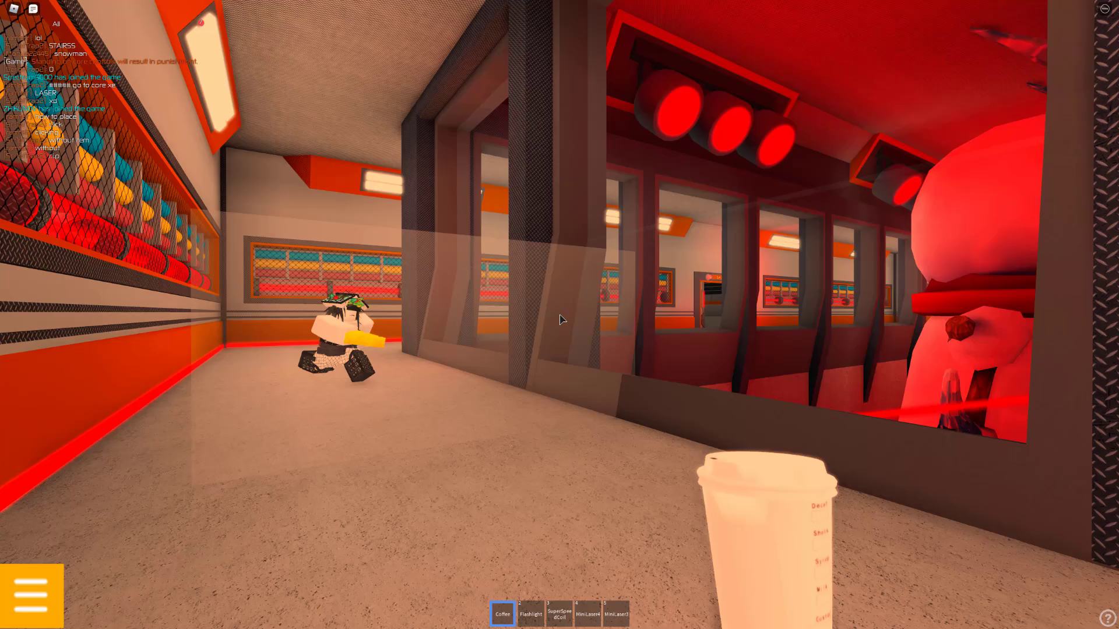
{"action": "key", "text": "w"}
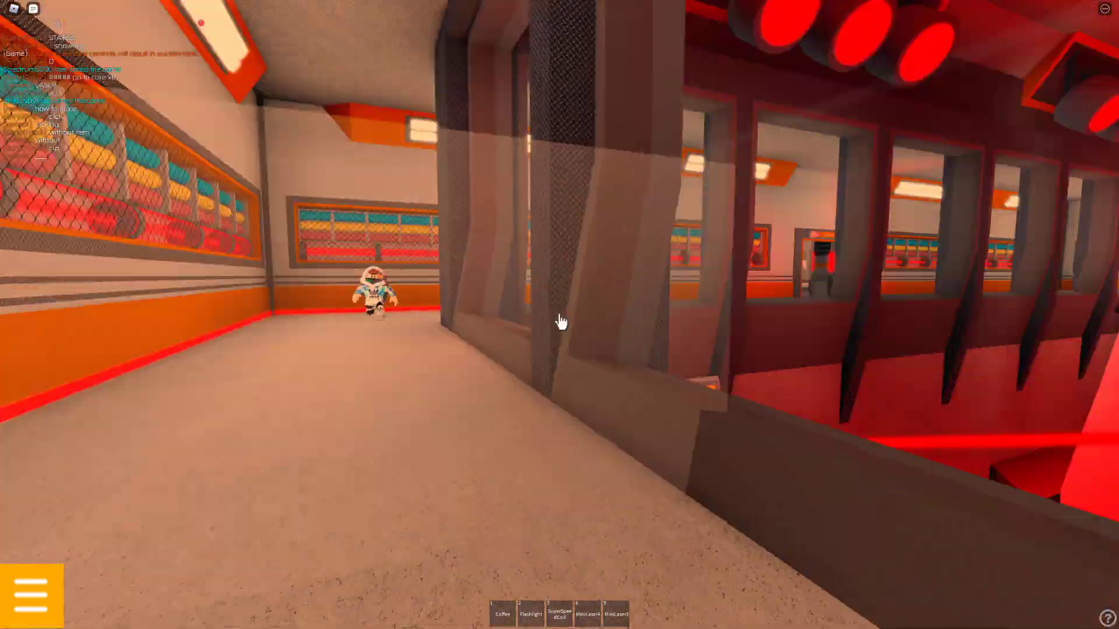
Cycle hotbar items back to the speed coil and walk on to the caution-taped door
{"action": "key", "text": "1"}
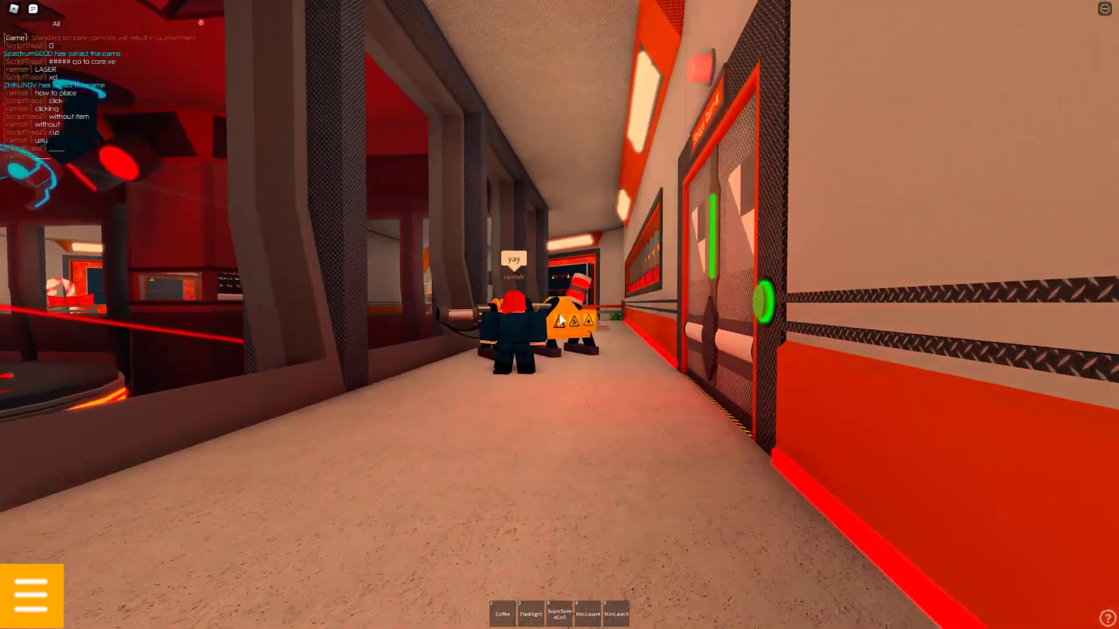
{"action": "key", "text": "2"}
{"action": "key", "text": "3"}
{"action": "key", "text": "w"}
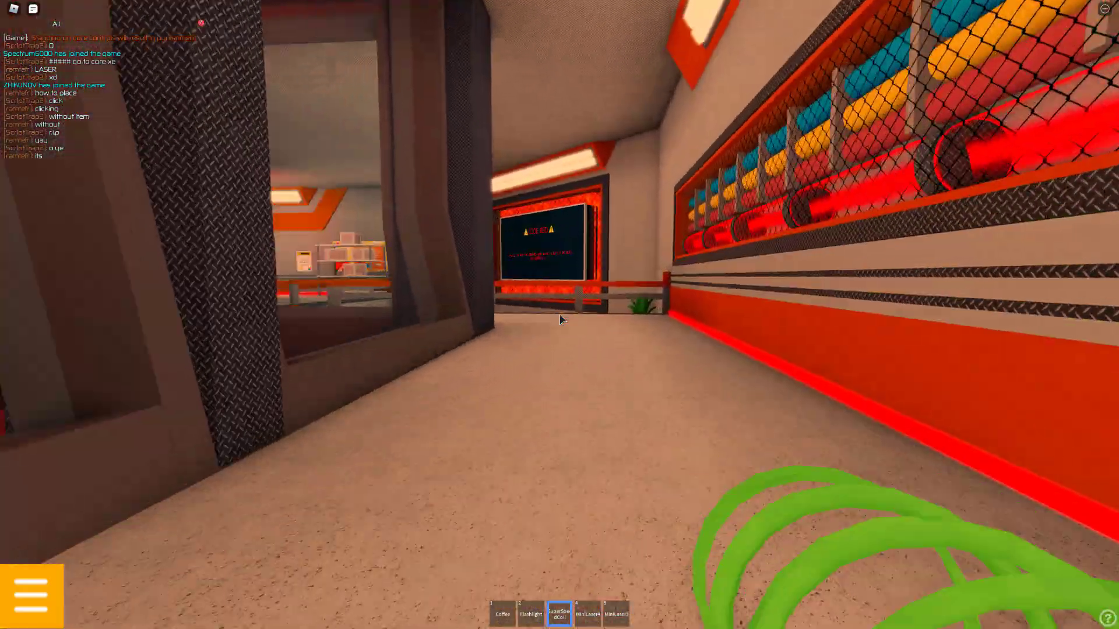
{"action": "key", "text": "w"}
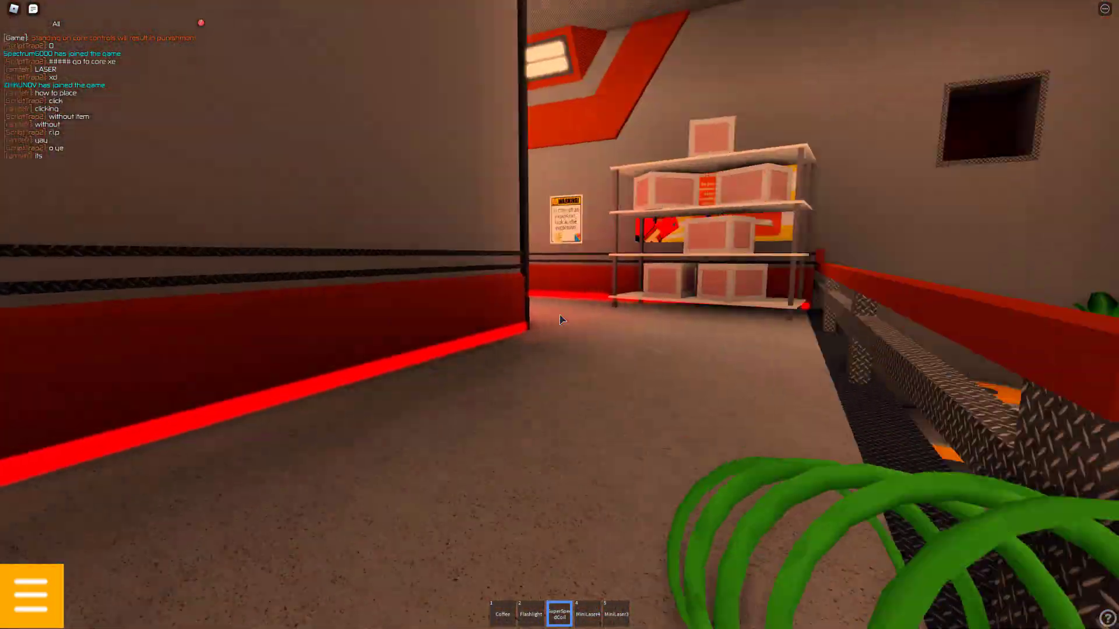
{"action": "key", "text": "w"}
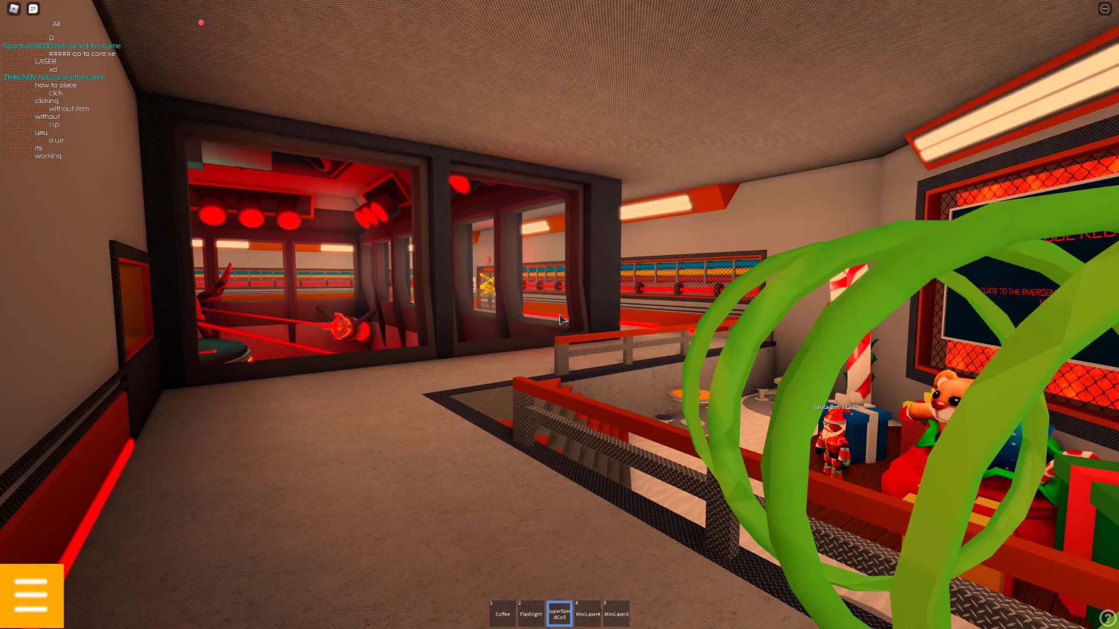
{"action": "key", "text": "w"}
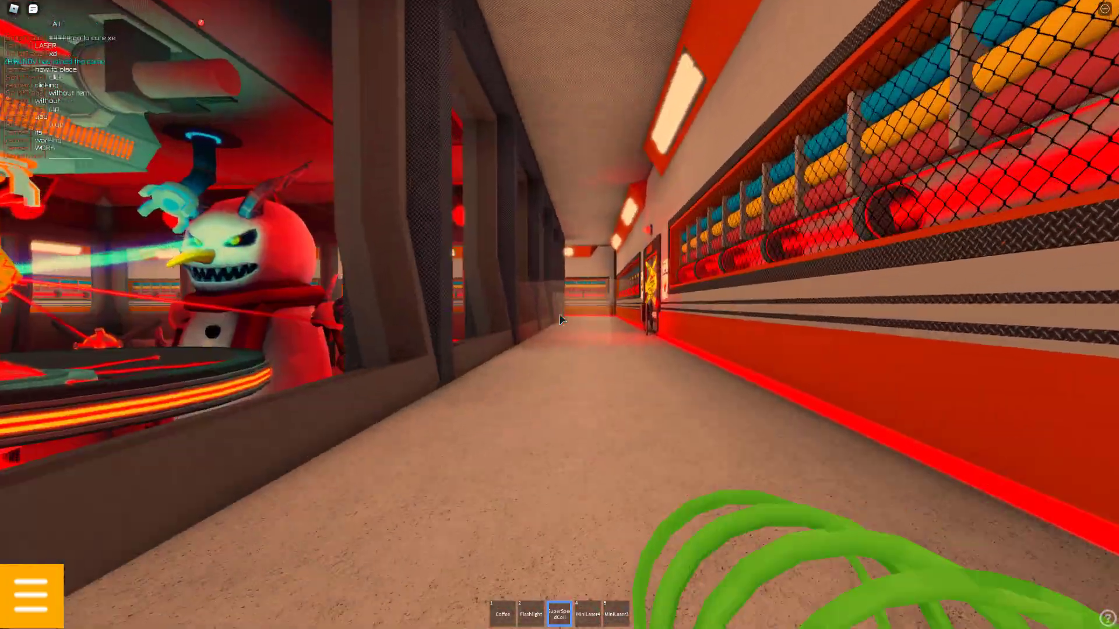
{"action": "key", "text": "3"}
{"action": "key", "text": "w"}
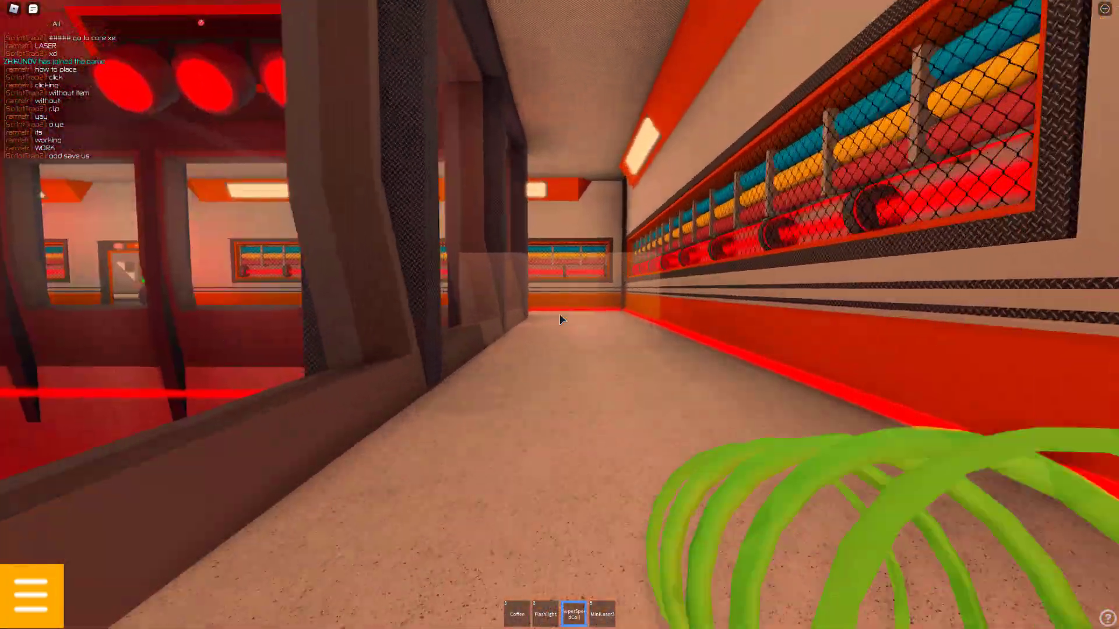
{"action": "key", "text": "w"}
Walk up to the orange power laser and activate it from its control panel
{"action": "key", "text": "w"}
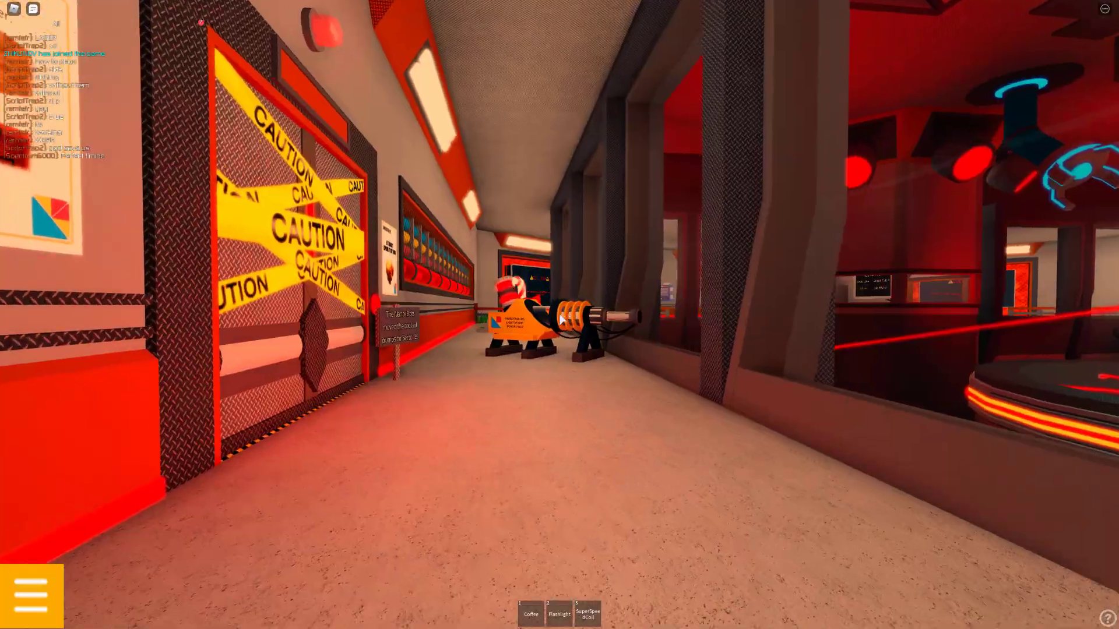
{"action": "key", "text": "w"}
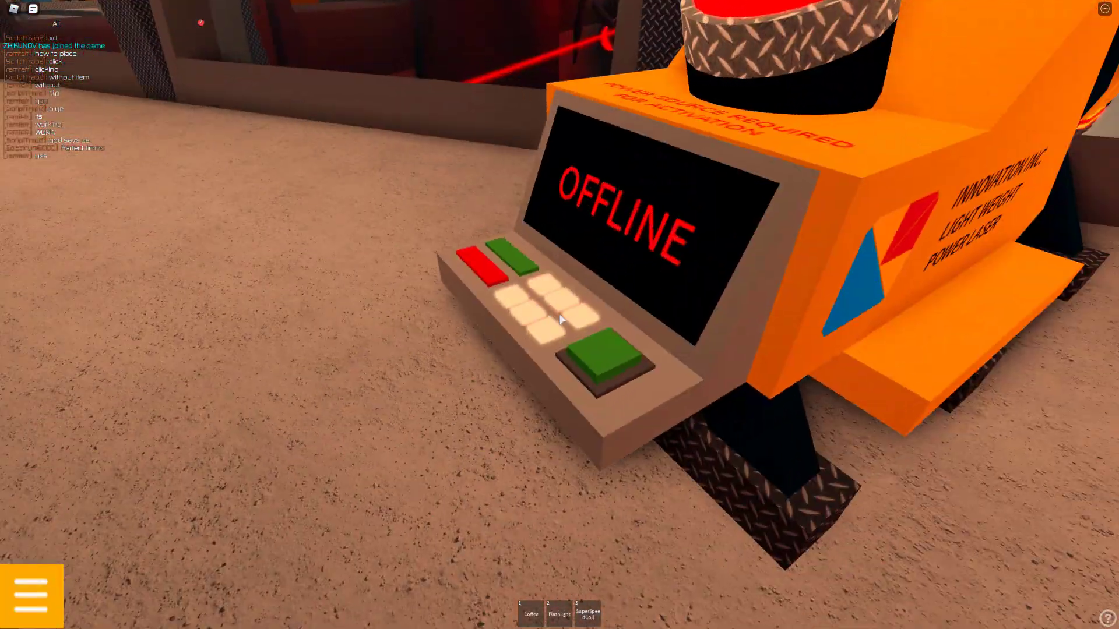
{"action": "left_click", "coordinate": [561, 320]}
{"action": "key", "text": "w"}
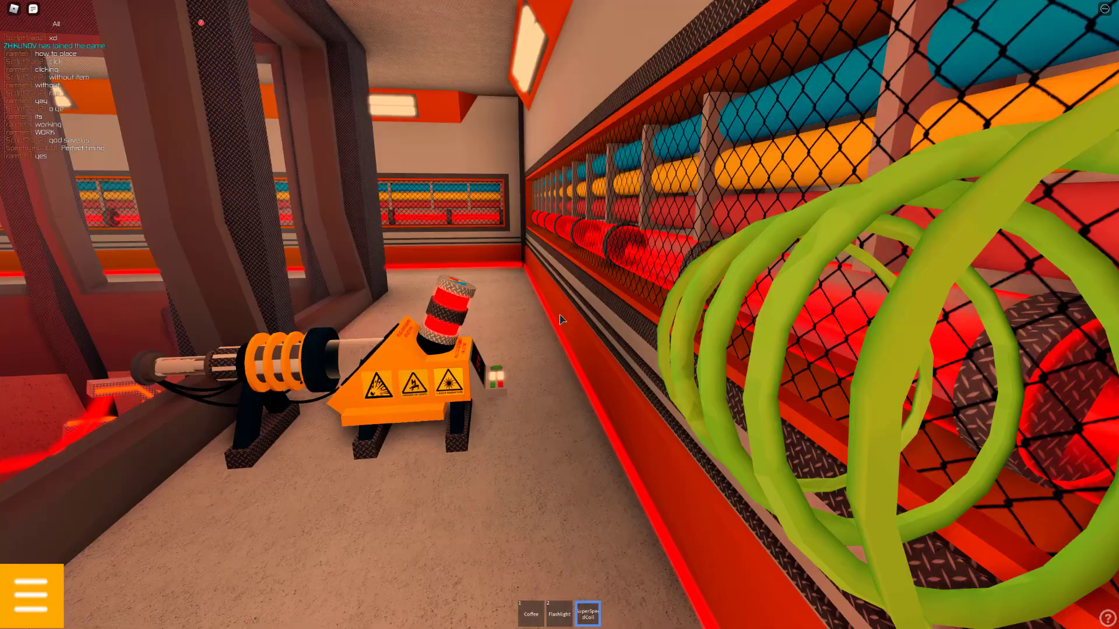
{"action": "key", "text": "w"}
Walk back along the core-window corridor past other players toward the storage room
{"action": "key", "text": "w"}
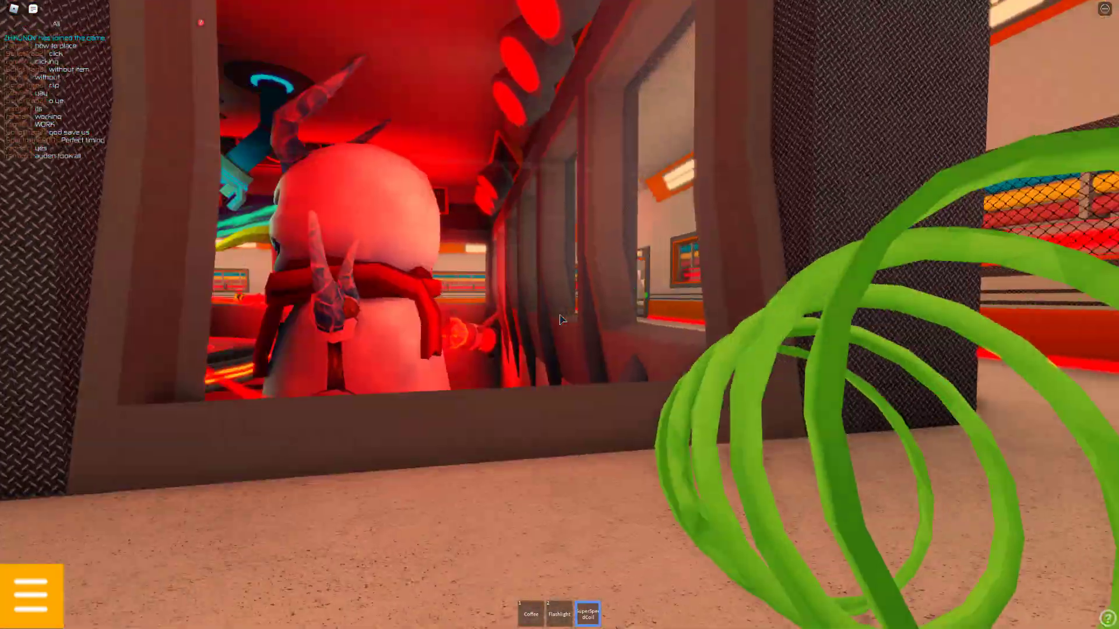
{"action": "key", "text": "w"}
{"action": "key", "text": "w"}
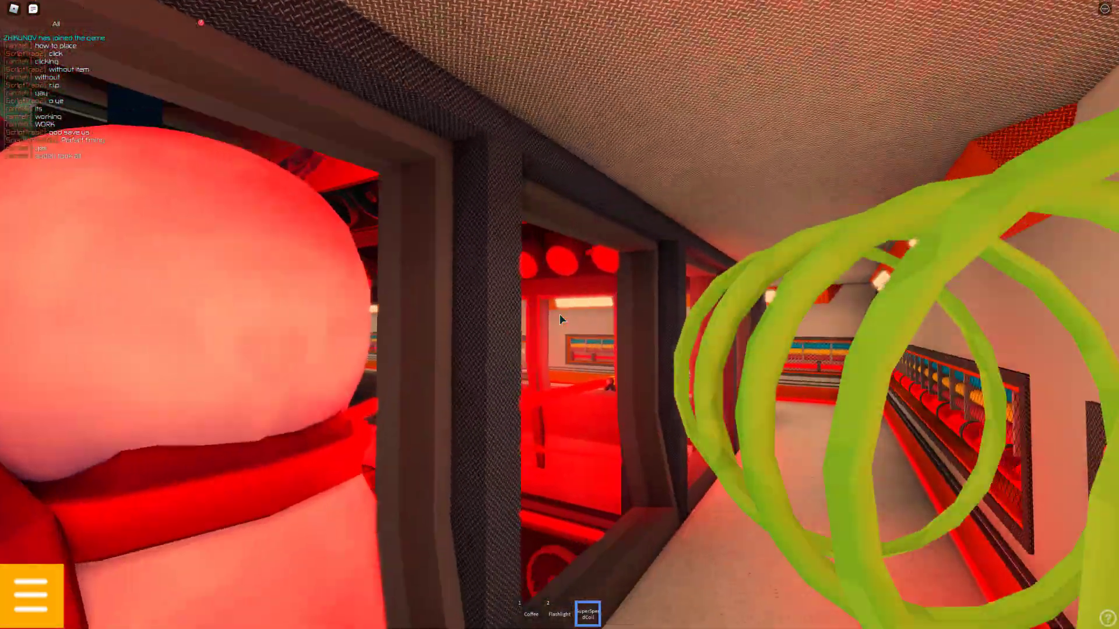
{"action": "key", "text": "w"}
{"action": "key", "text": "w"}
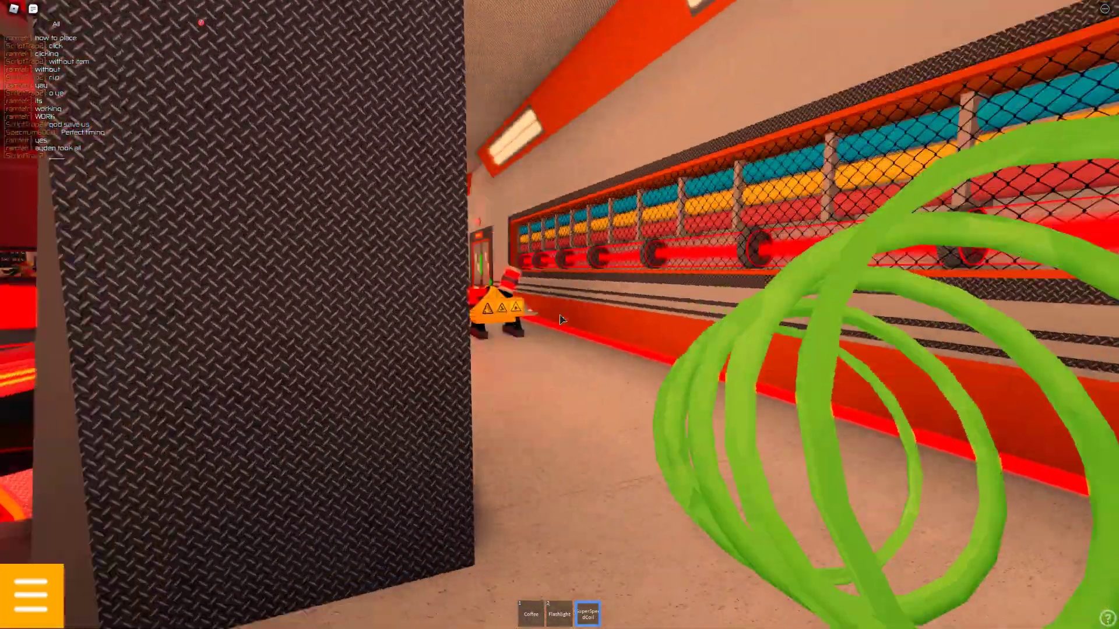
{"action": "key", "text": "w"}
{"action": "key", "text": "w"}
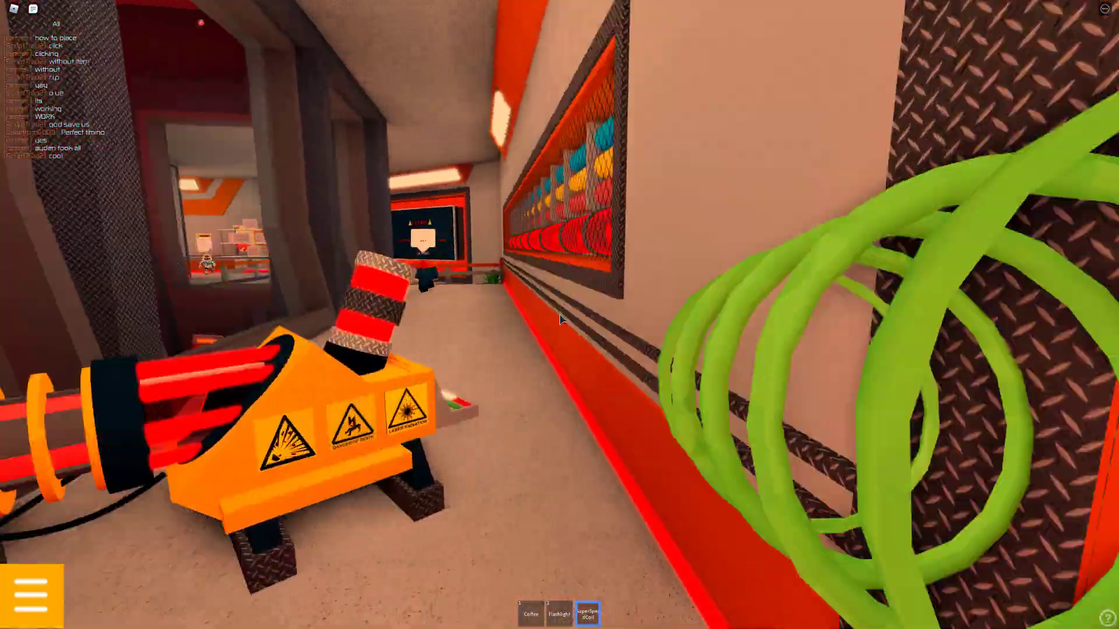
{"action": "key", "text": "w"}
{"action": "key", "text": "w"}
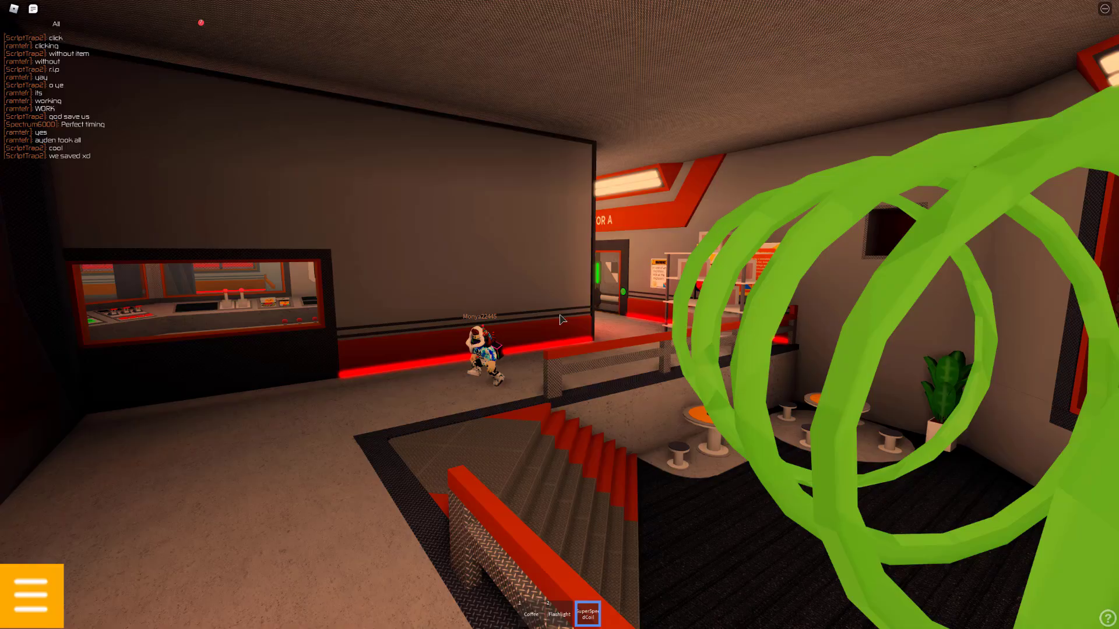
{"action": "key", "text": "w"}
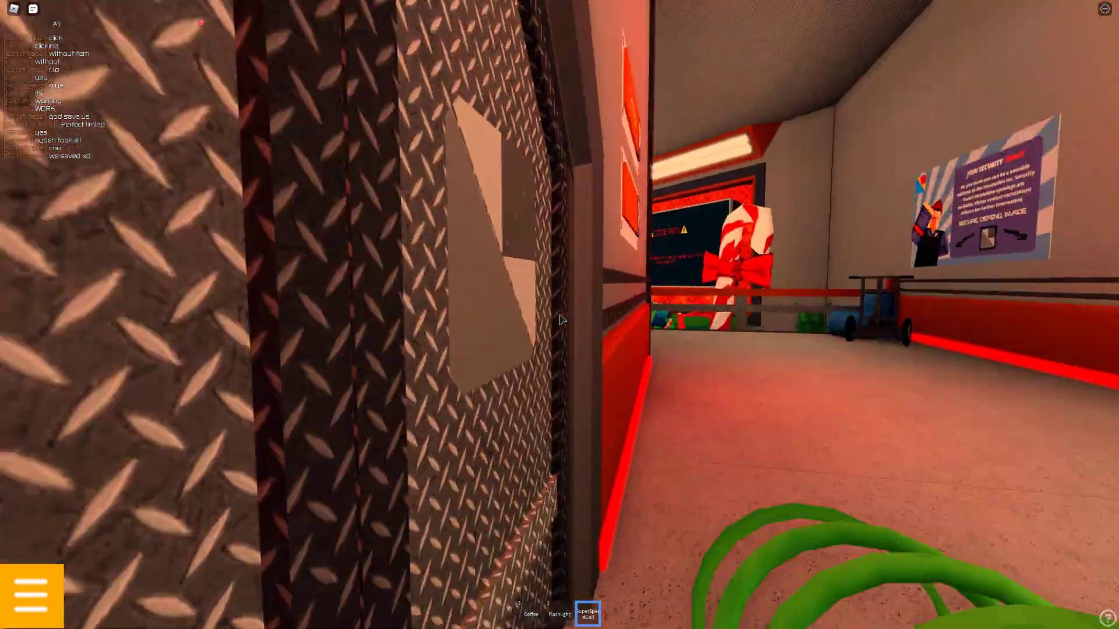
{"action": "key", "text": "w"}
Watch from the reactor control room as the lasers destroy the snowman and the core reaches 12 C
{"action": "key", "text": "w"}
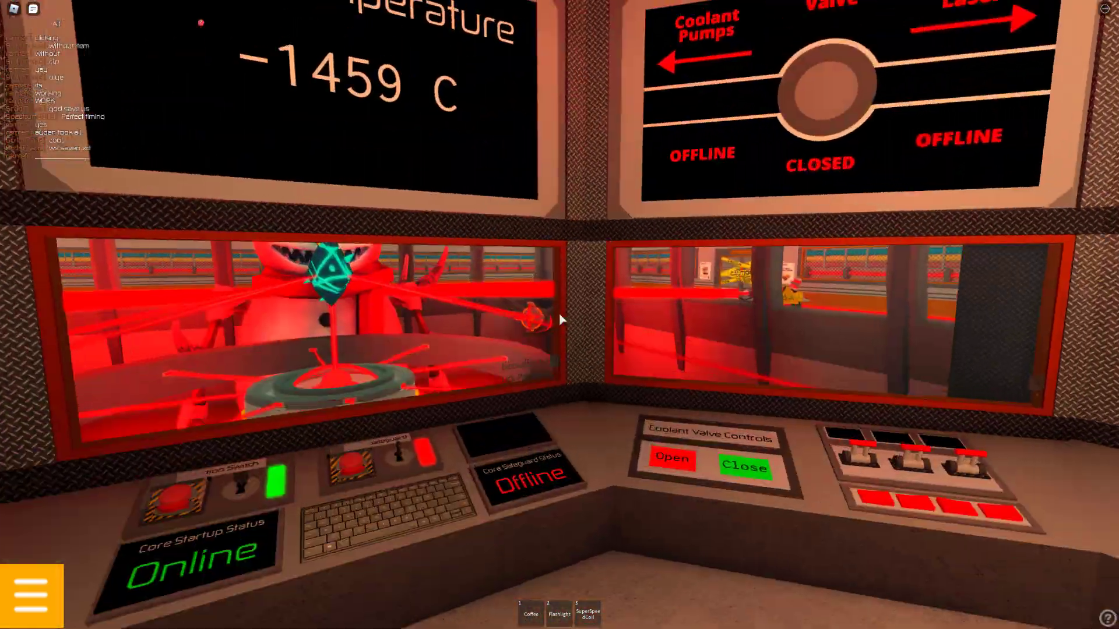
{"action": "key", "text": "w"}
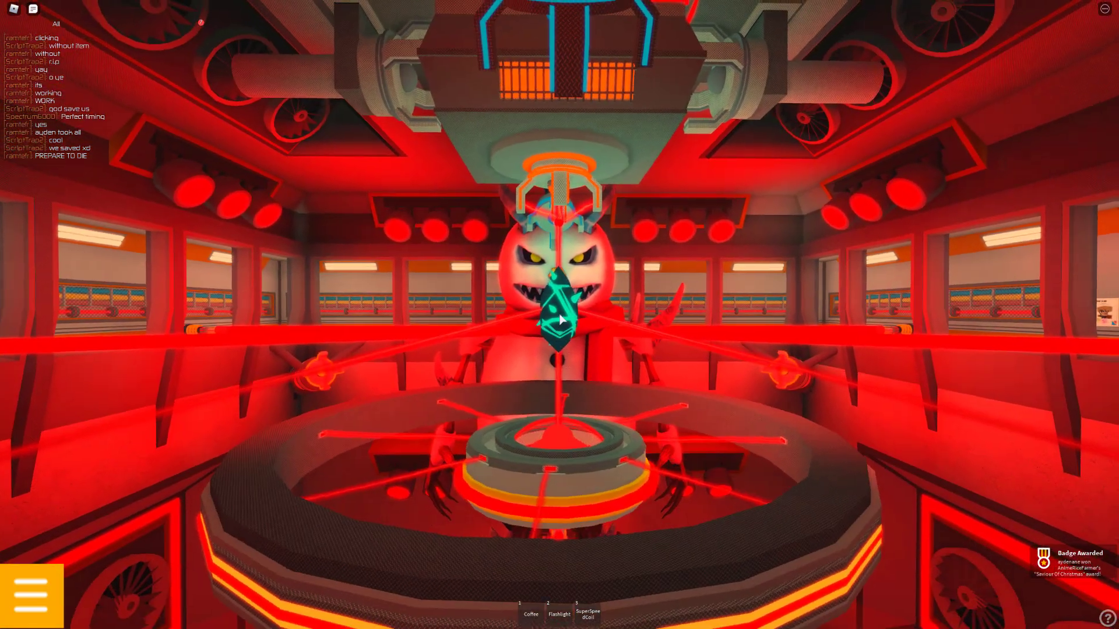
{"action": "key", "text": "w"}
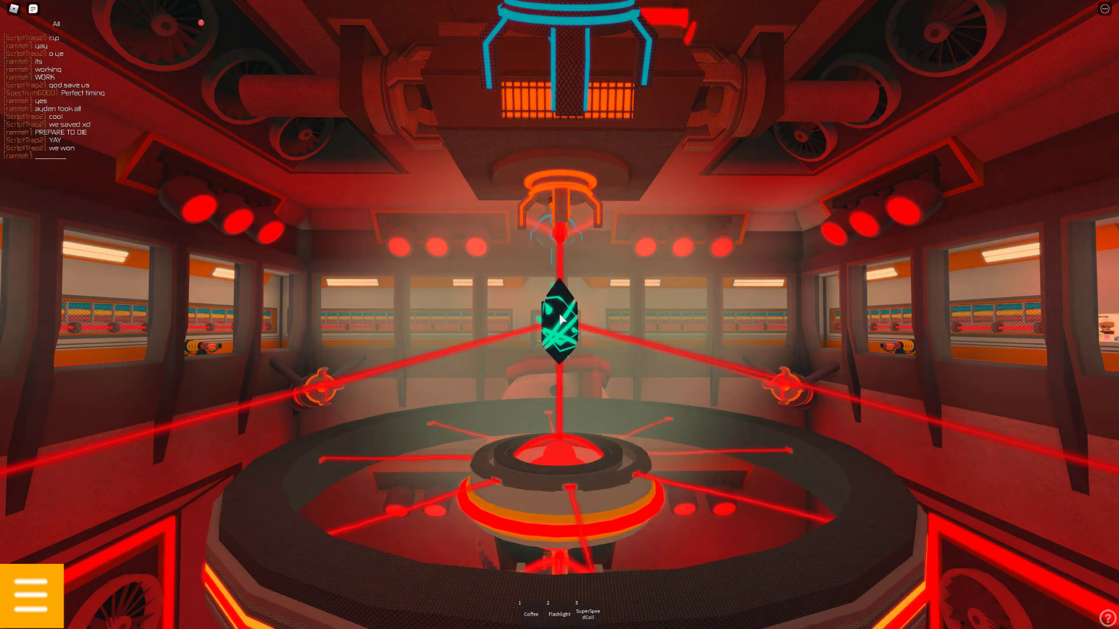
{"action": "key", "text": "s"}
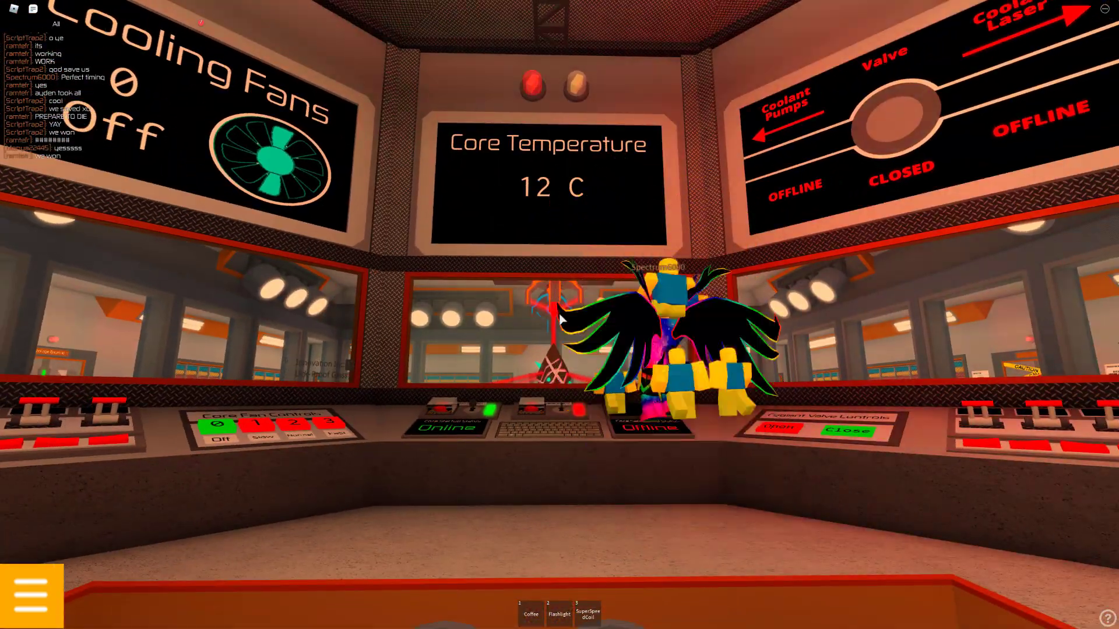
Walk to the front of the control room and start a dance emote with /
{"action": "key", "text": "s"}
{"action": "scroll", "coordinate": [561, 321], "scroll_direction": "down", "scroll_amount": 2}
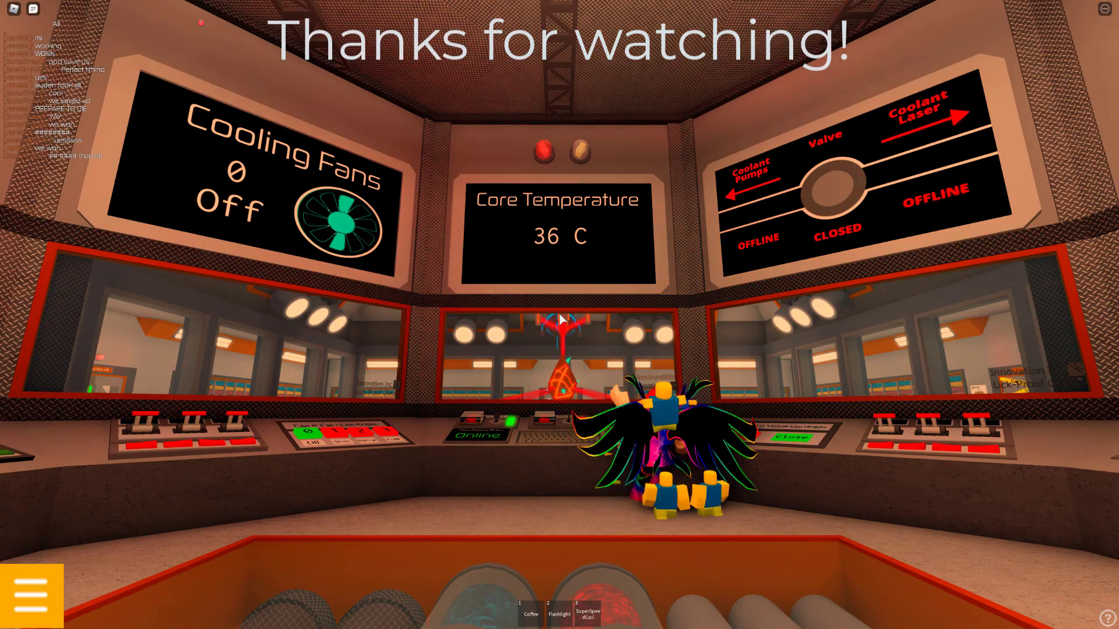
{"action": "key", "text": "s"}
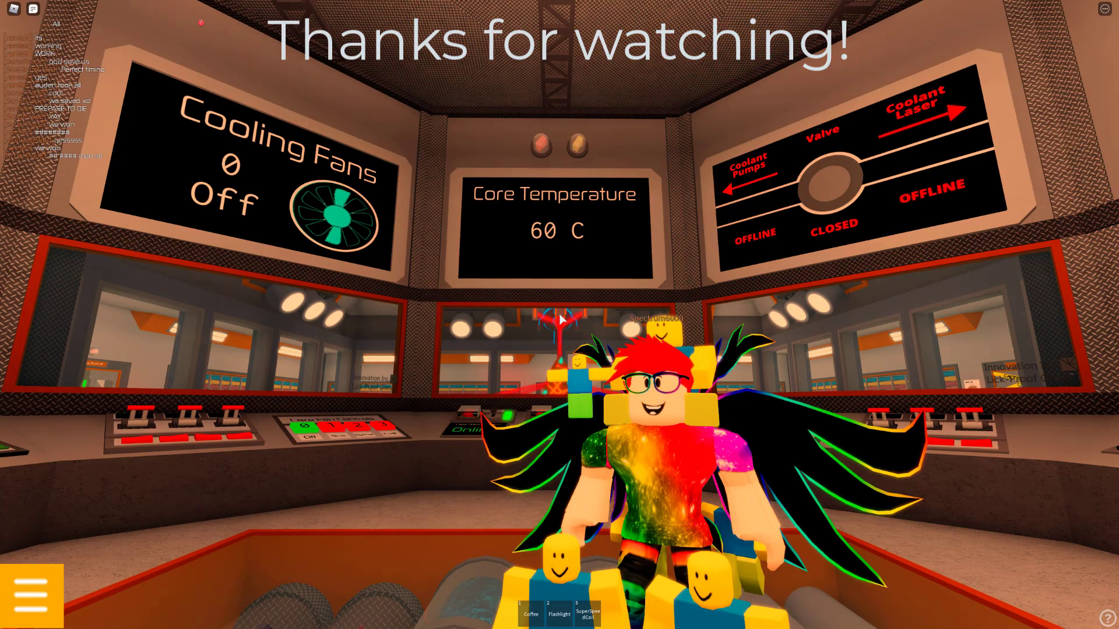
{"action": "key", "text": "slash"}
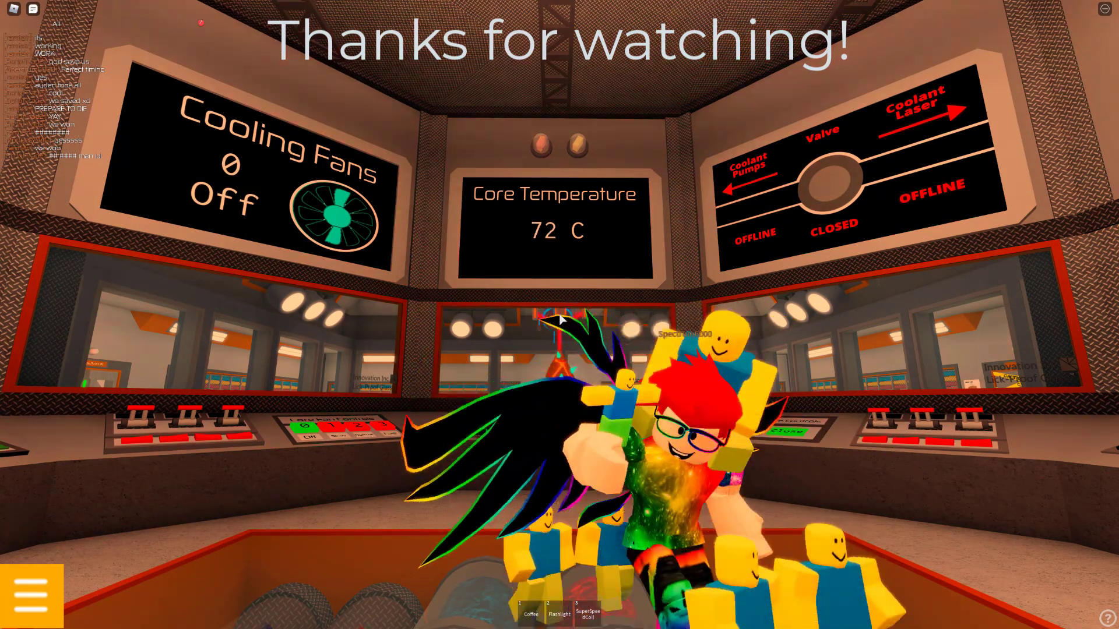